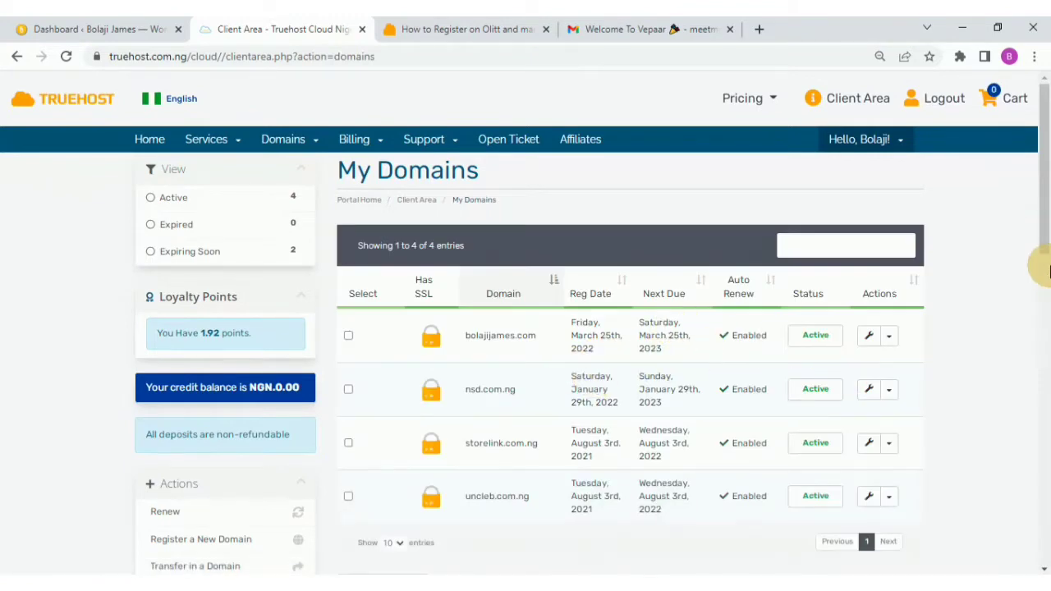
- Choose Manage Nameservers from the Actions dropdown on the storelink.com.ng domain row
left_click_drag(1043, 210, 1044, 264)
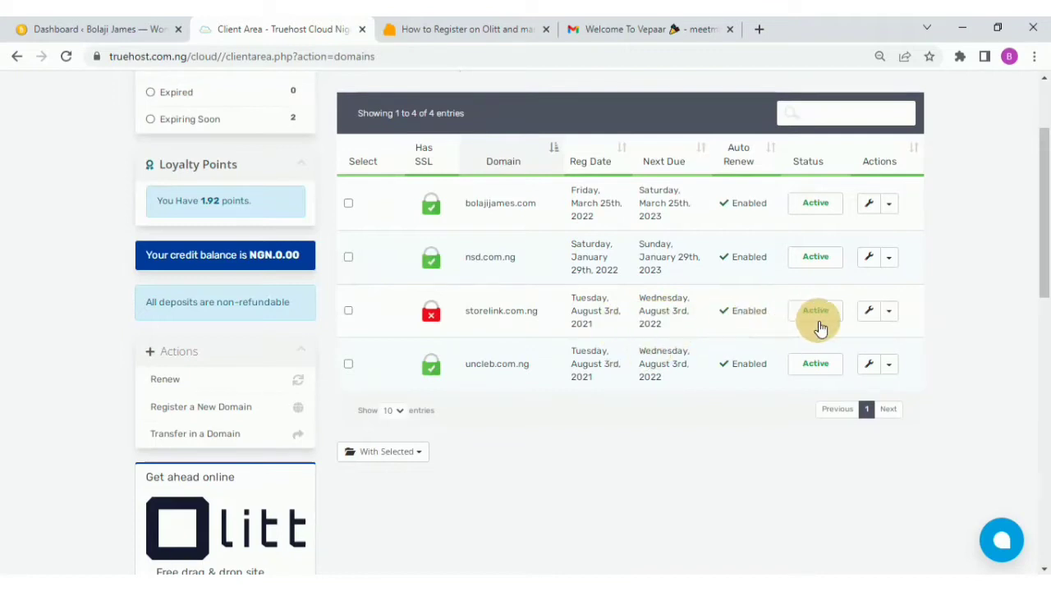
left_click(889, 310)
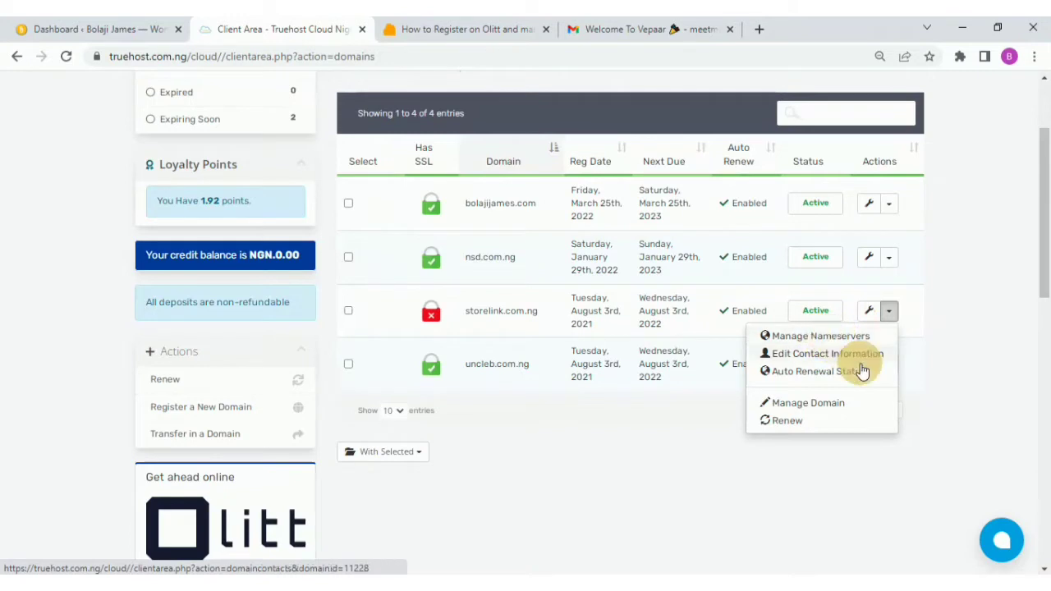
left_click(815, 339)
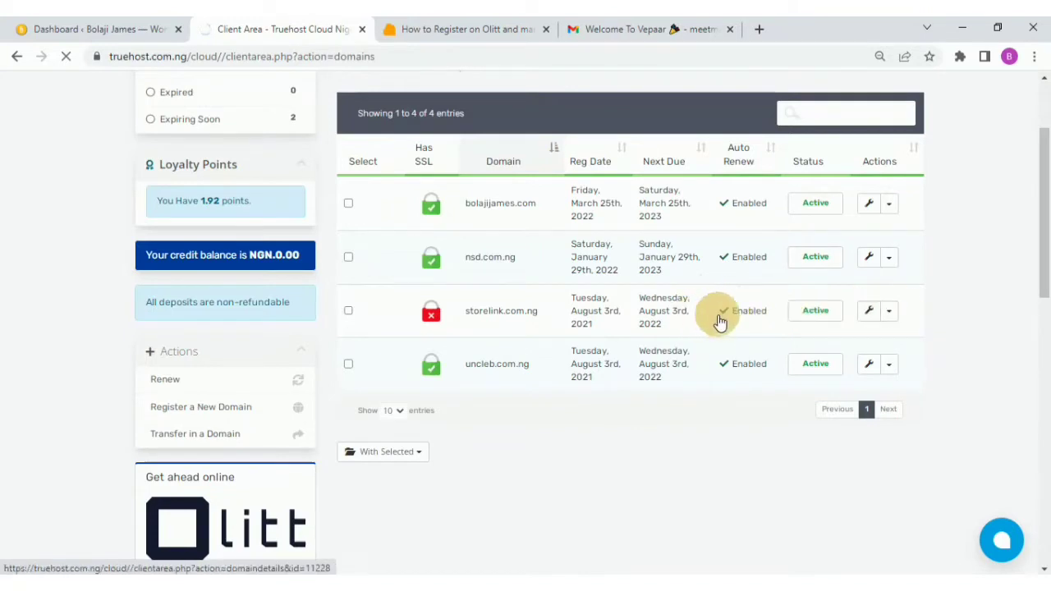
- Load the storelink.com.ng Nameservers tab, select the Nameserver 1 value, then show the Olitt guide
left_click(647, 315)
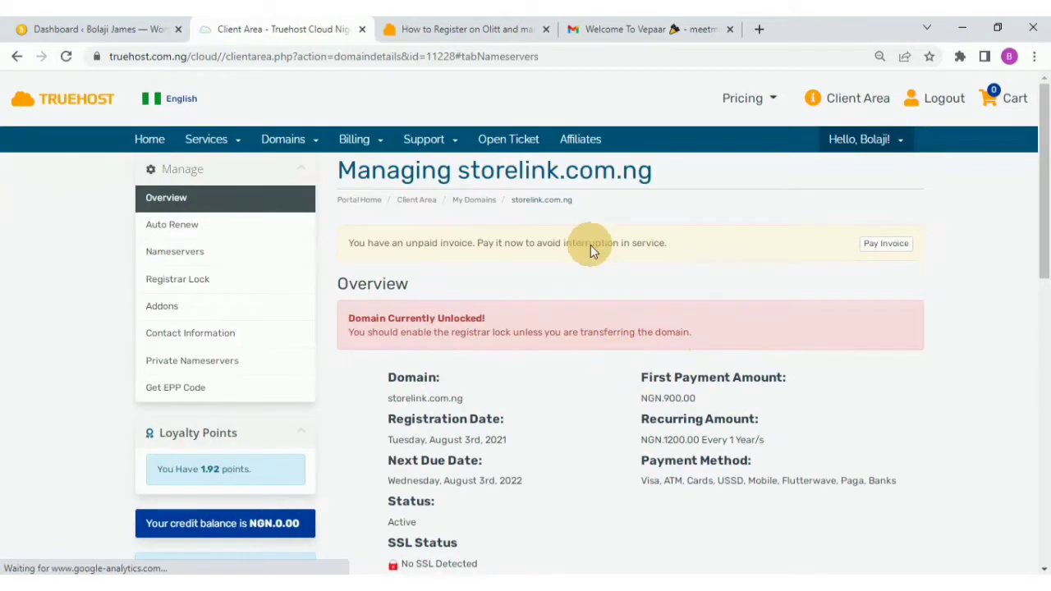
left_click_drag(1036, 170, 1049, 215)
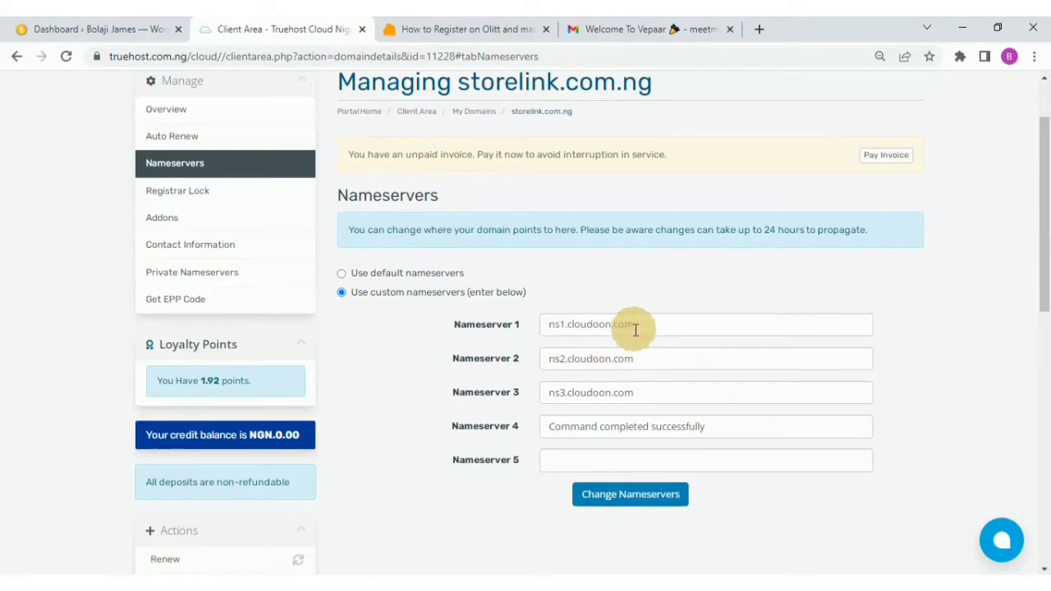
left_click_drag(642, 325, 605, 325)
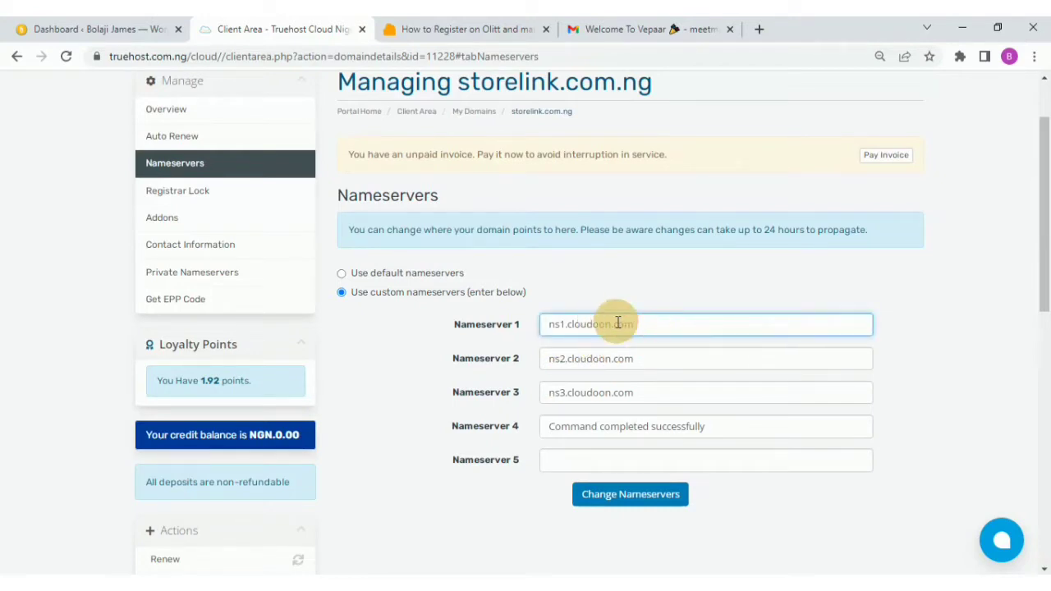
left_click(650, 327)
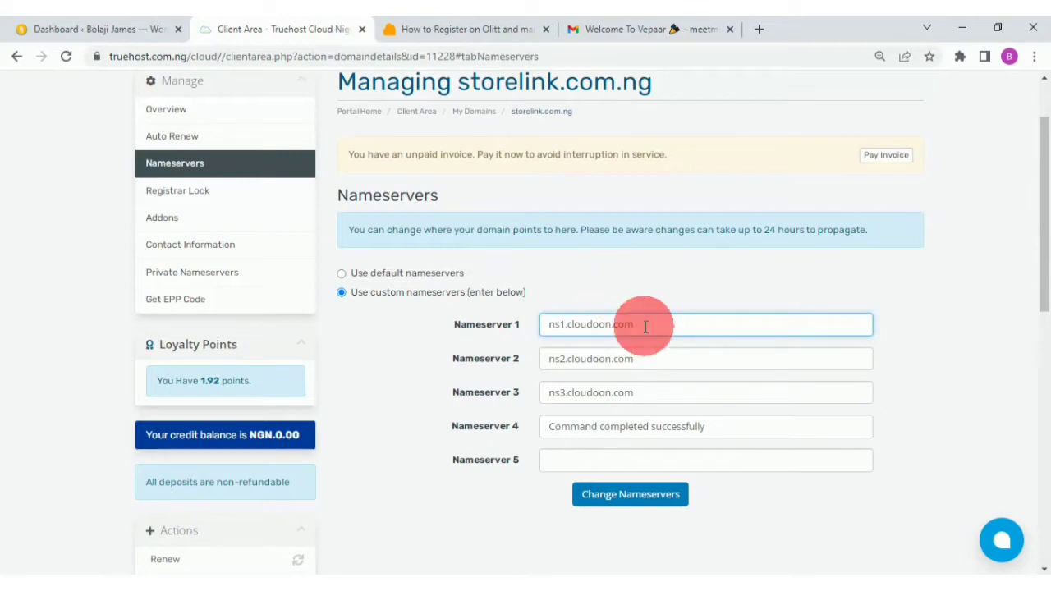
left_click_drag(629, 324, 546, 326)
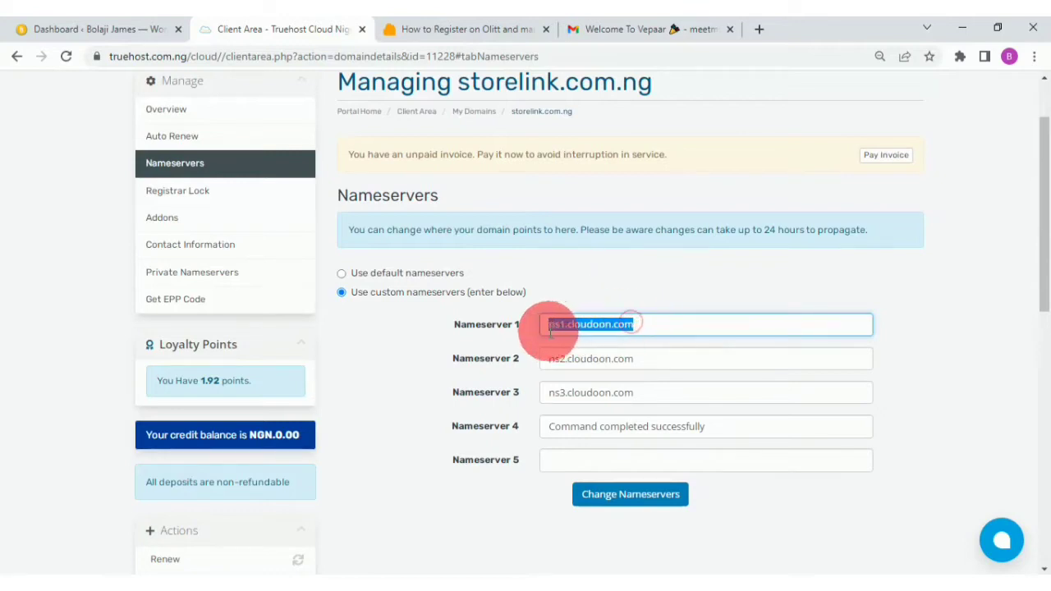
left_click(447, 32)
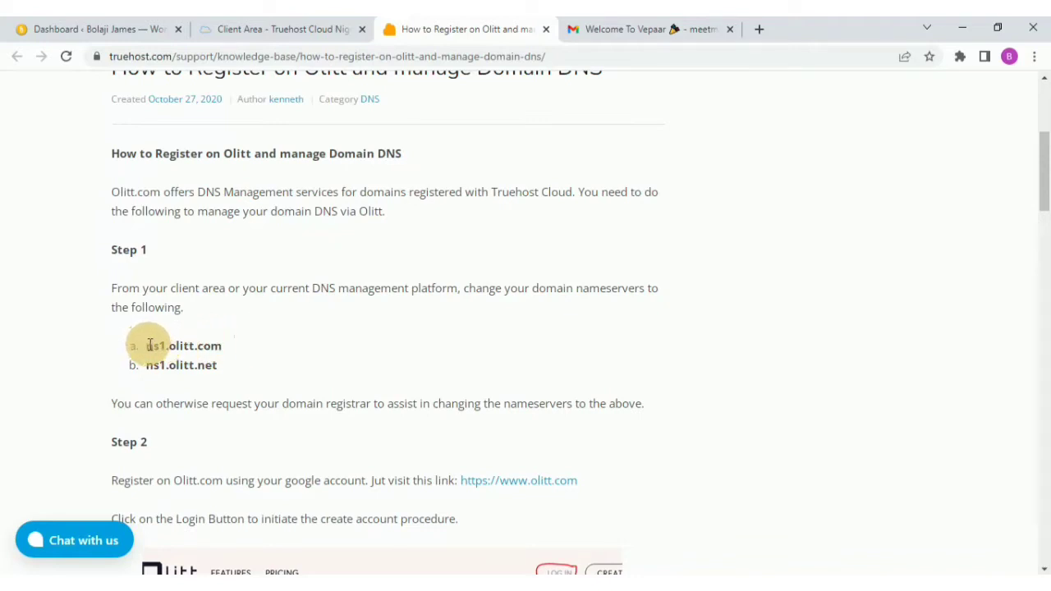
- Copy ns1.olitt.com from the guide and paste it into Nameserver 1
left_click_drag(148, 346, 220, 345)
key("ctrl+c")
right_click(198, 346)
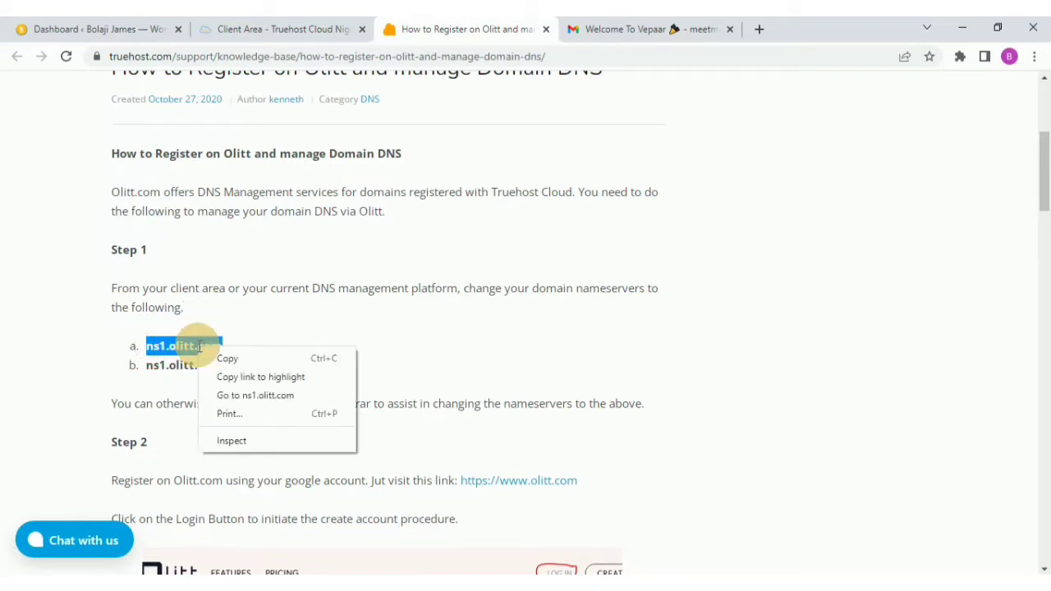
left_click(229, 360)
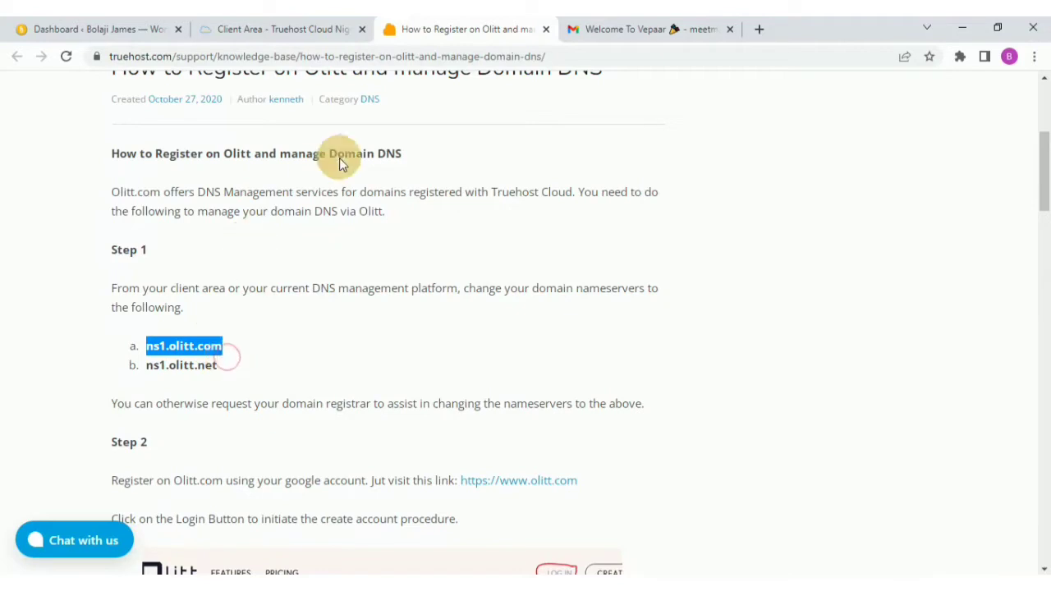
left_click(271, 26)
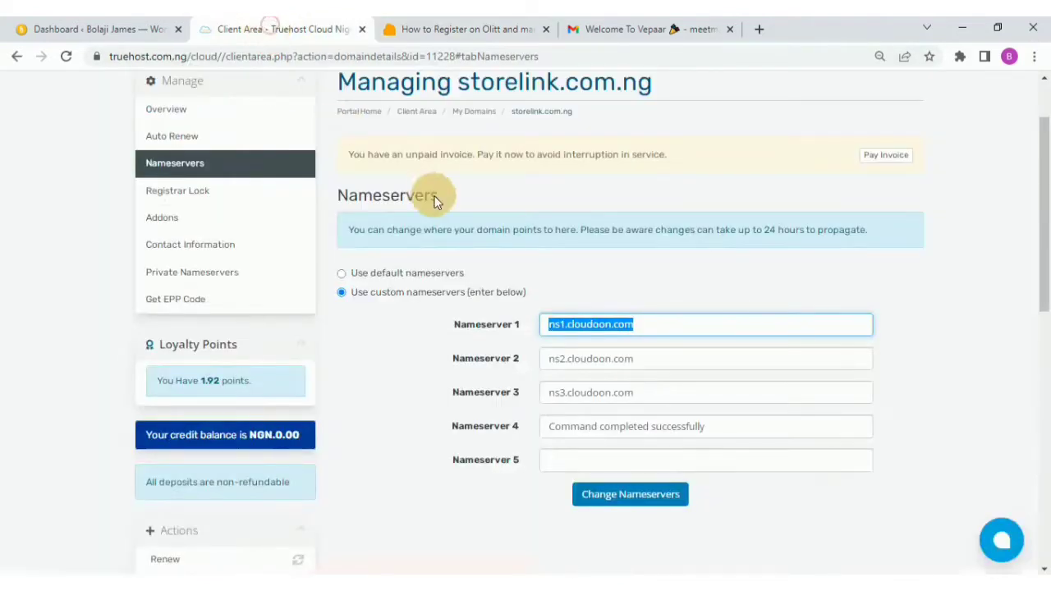
right_click(589, 326)
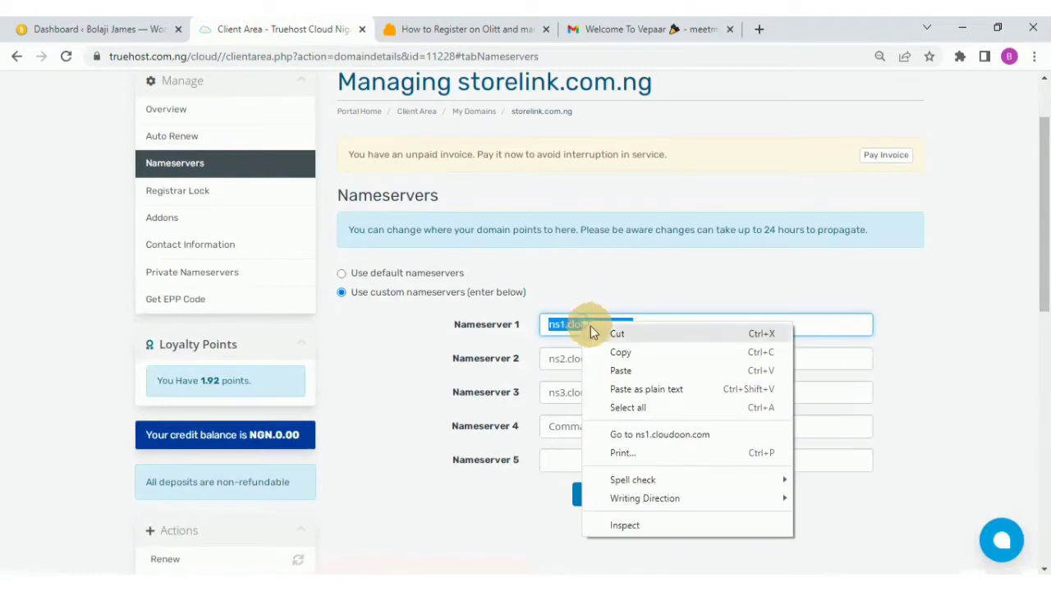
left_click(631, 371)
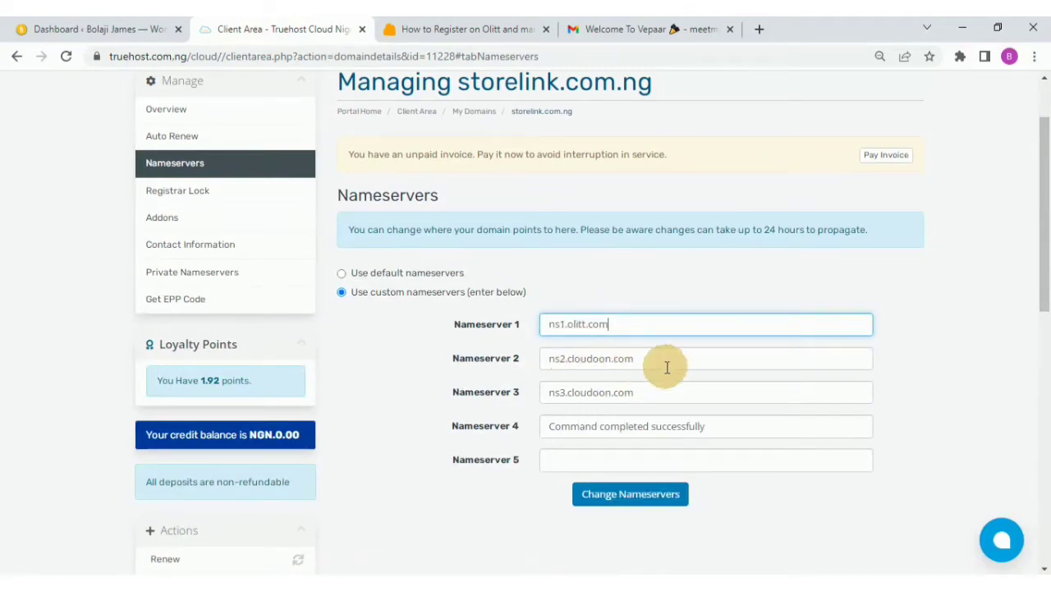
- Copy ns1.olitt.net from the guide and paste it over the old Nameserver 2 value
left_click_drag(649, 361, 547, 359)
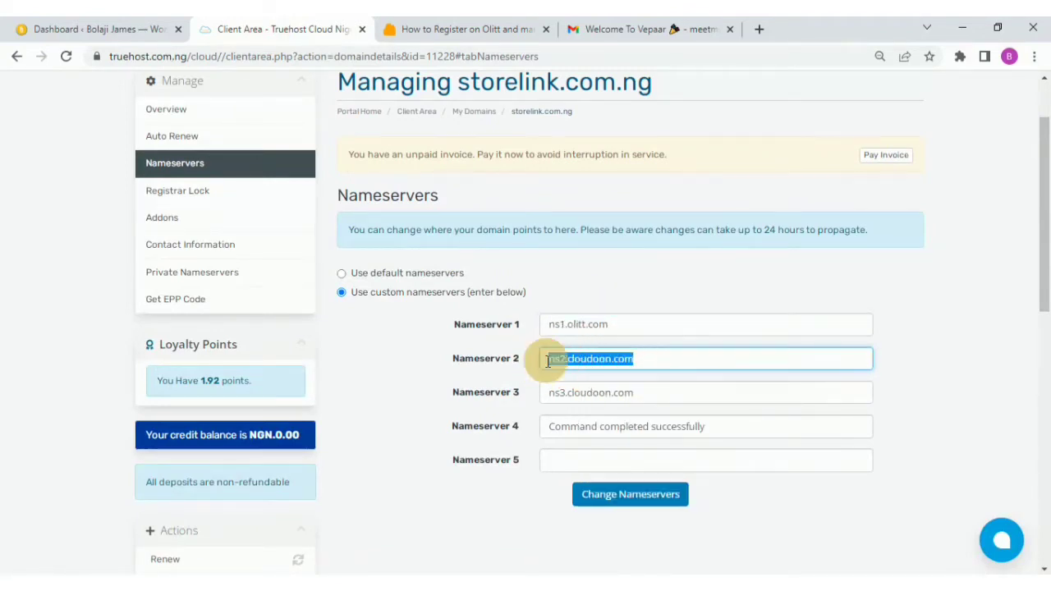
left_click(446, 32)
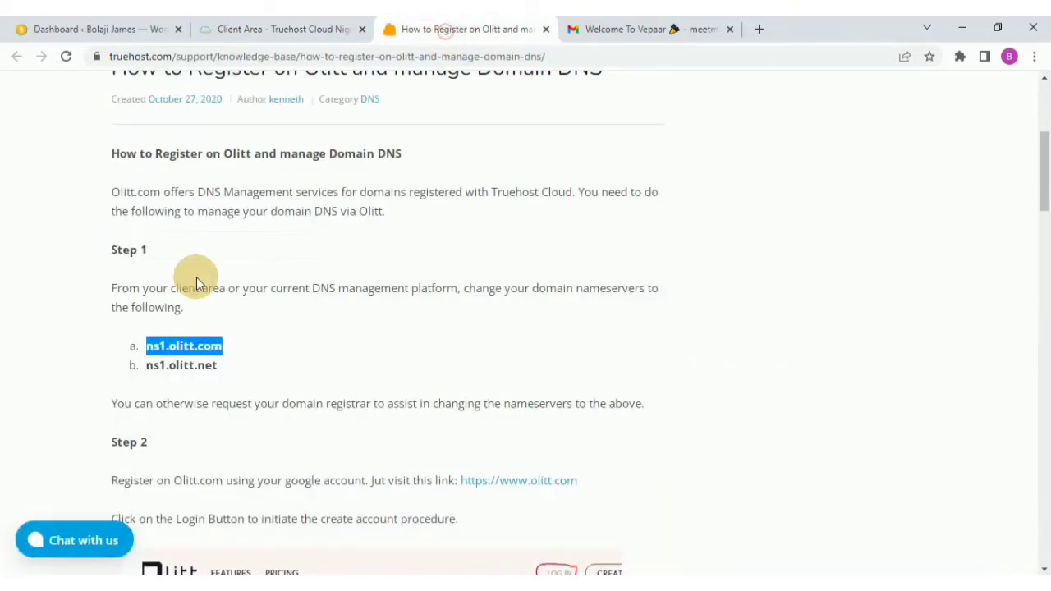
left_click_drag(218, 364, 148, 364)
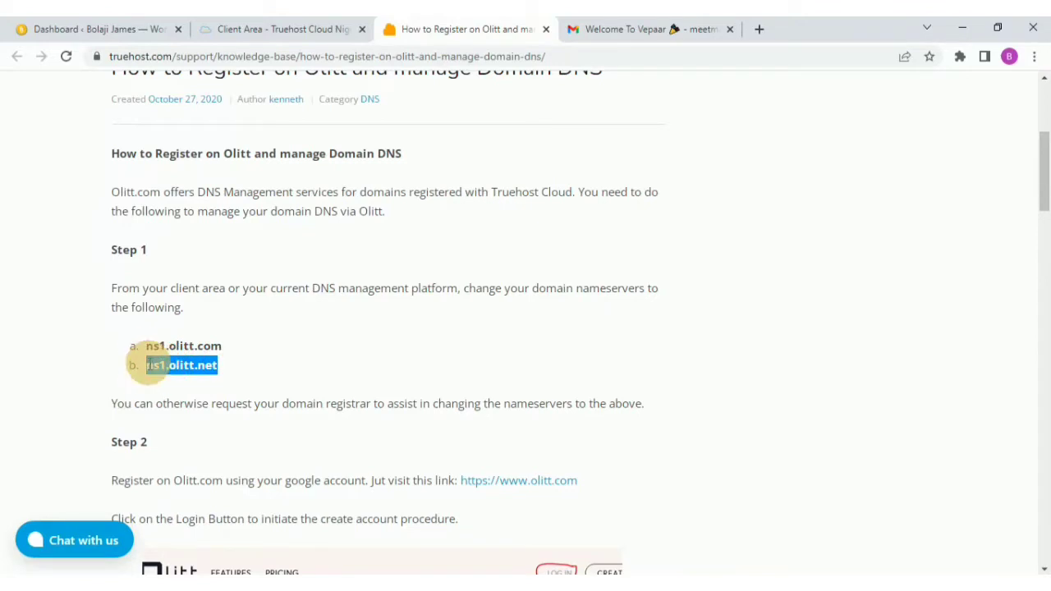
right_click(164, 367)
left_click(192, 380)
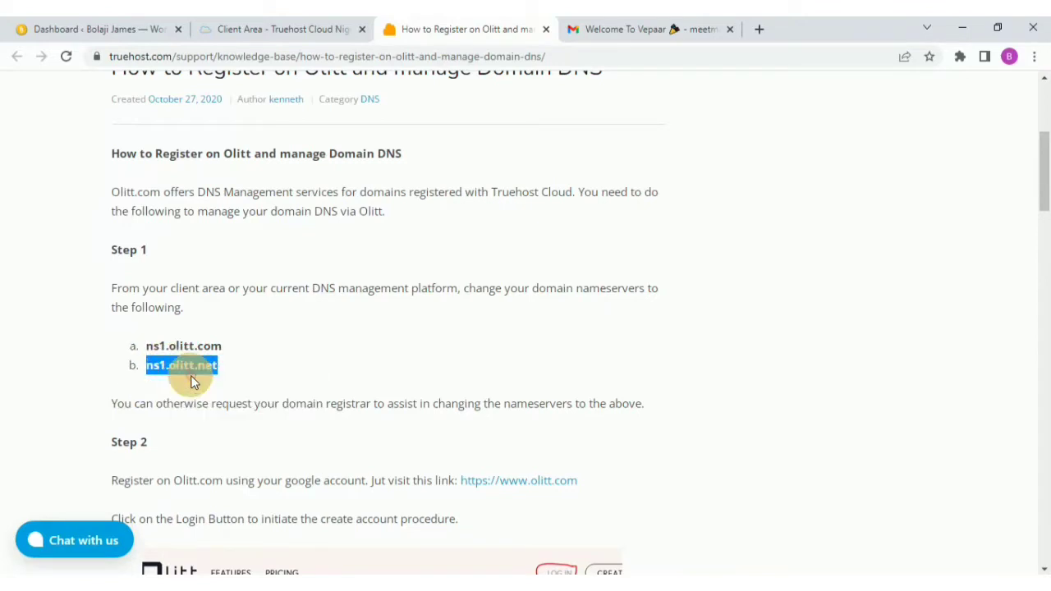
left_click(291, 27)
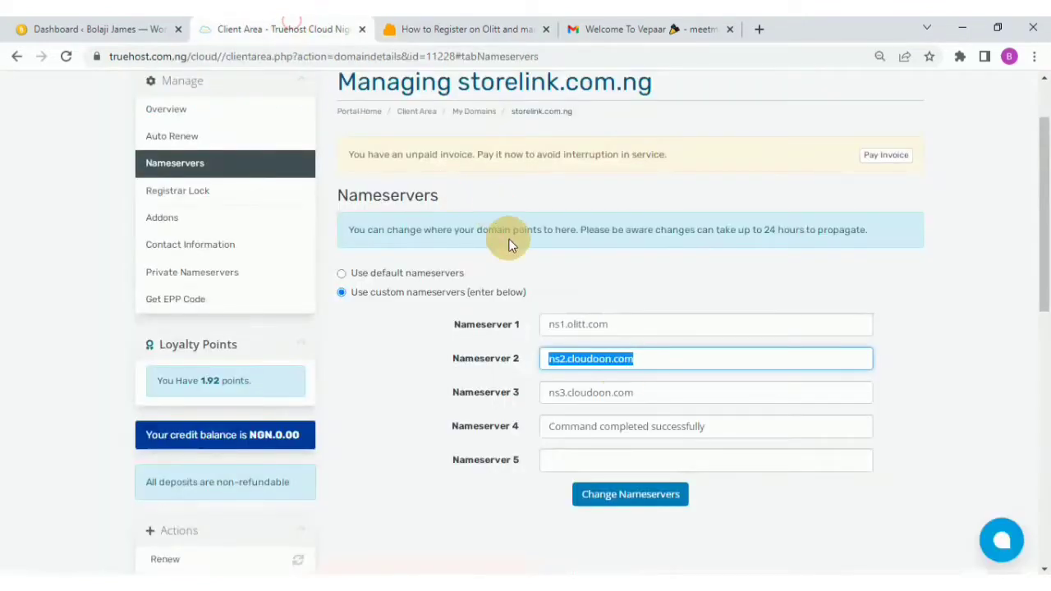
right_click(616, 359)
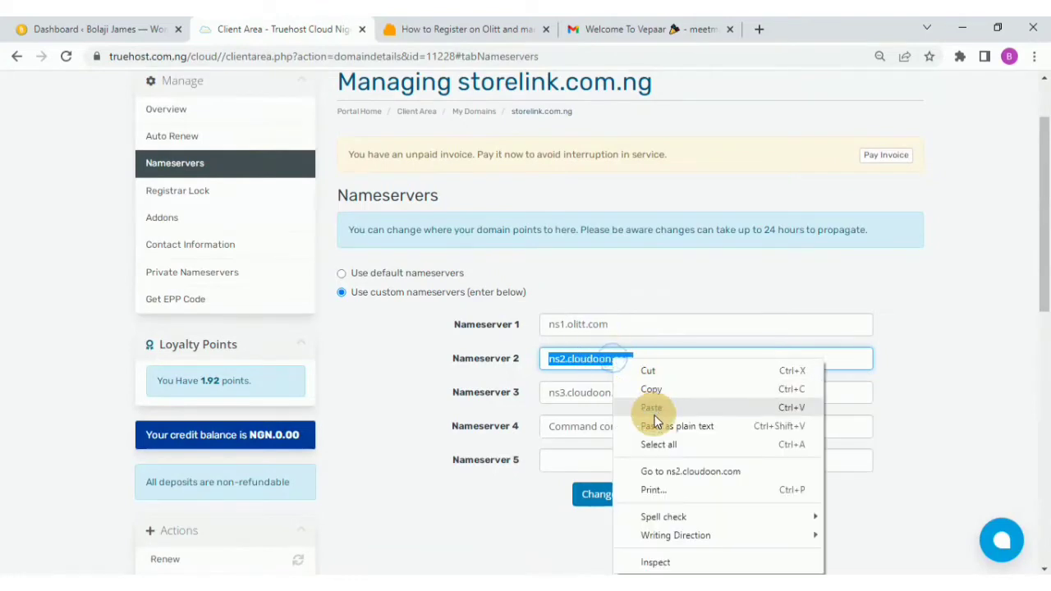
left_click(649, 415)
- Clear the leftover values from Nameserver 3 and Nameserver 4
left_click_drag(660, 399, 546, 396)
key("BackSpace")
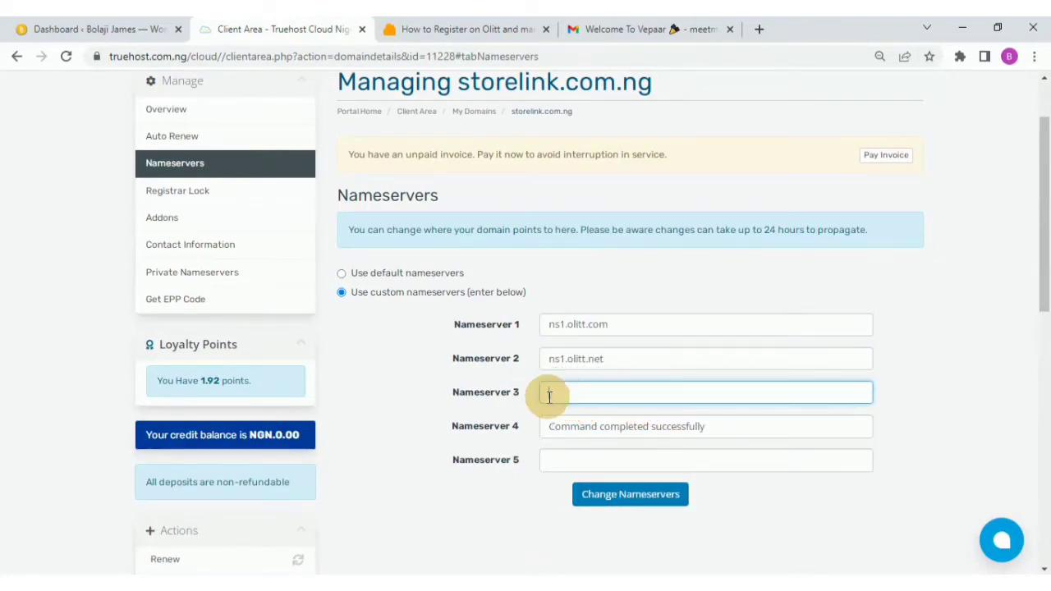
left_click_drag(708, 427, 545, 426)
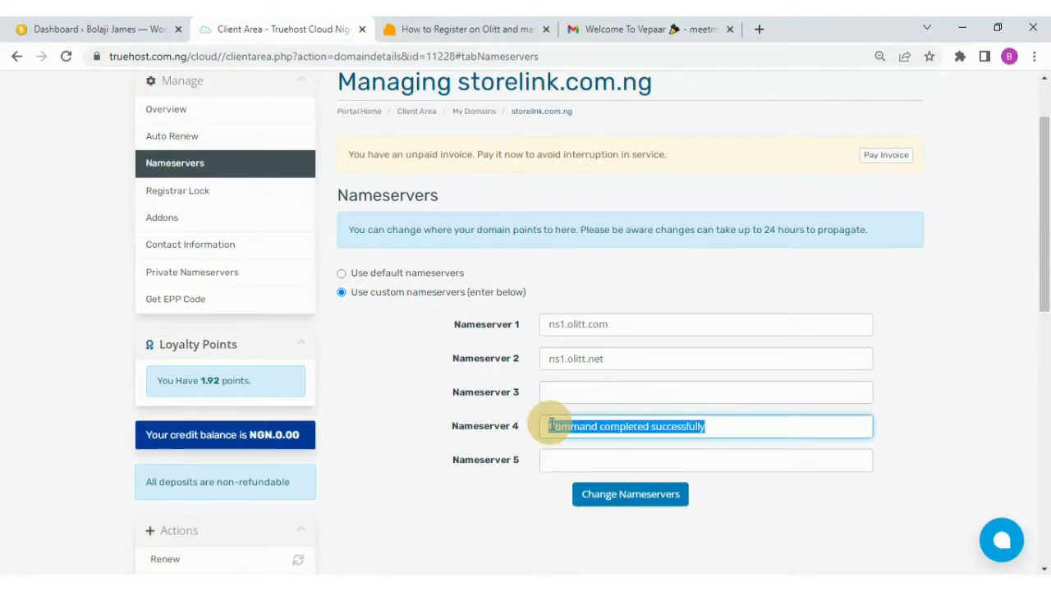
key("BackSpace")
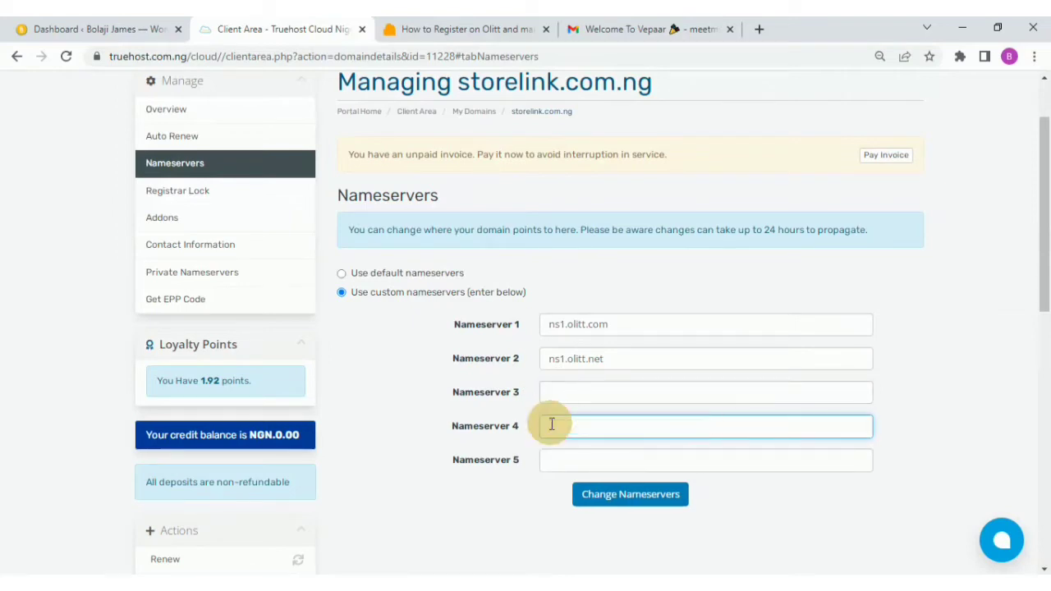
- Save the ns1.olitt.com and ns1.olitt.net nameservers and confirm 'Changes Saved Successfully!'
left_click(617, 503)
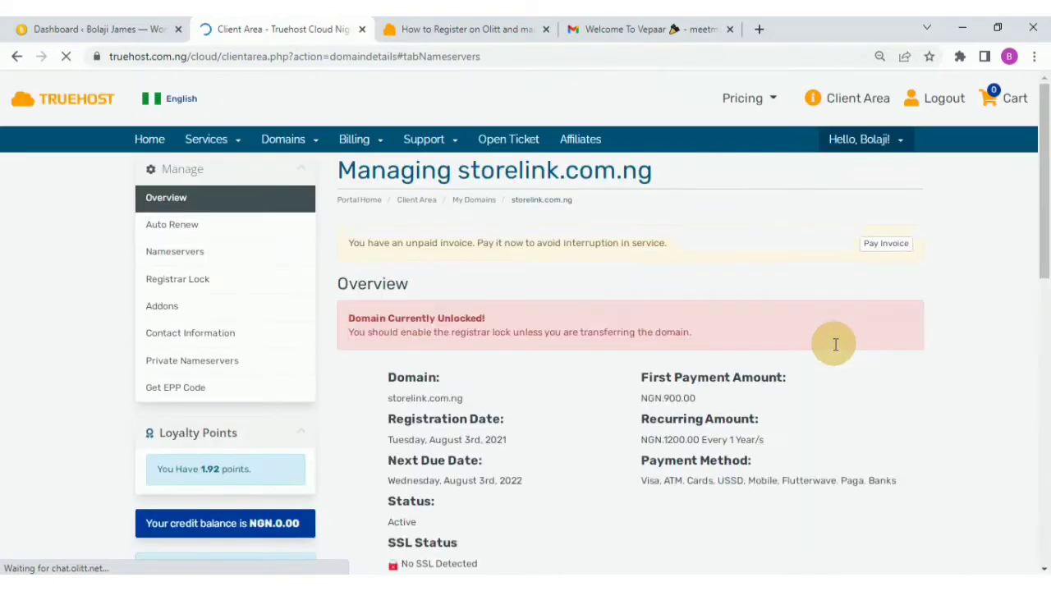
left_click_drag(1047, 238, 1049, 332)
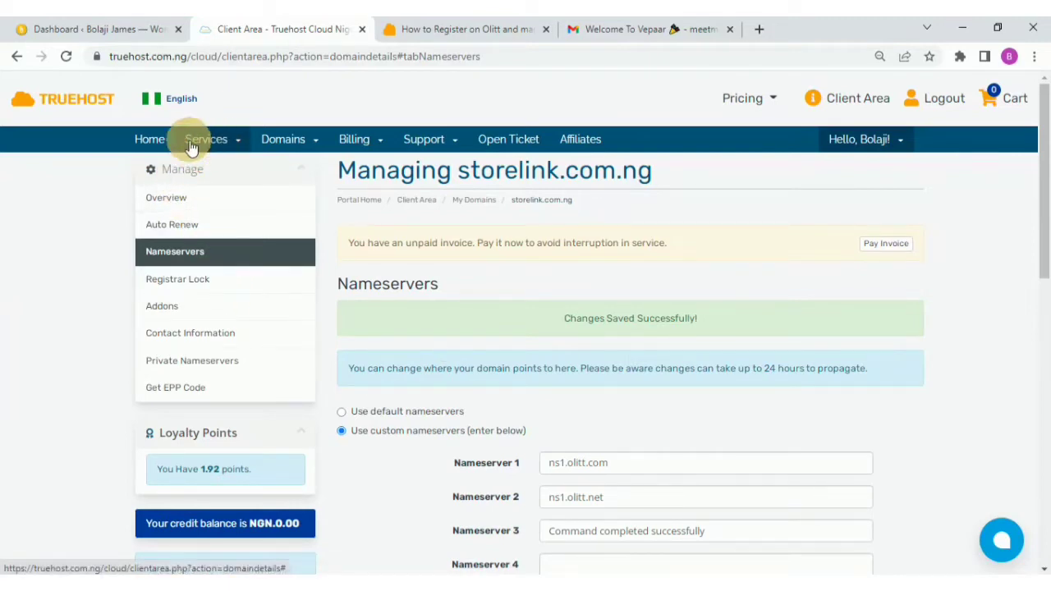
- Go to the Client Area dashboard, press Get Started on the Olitt panel, and return to the guide
left_click(853, 99)
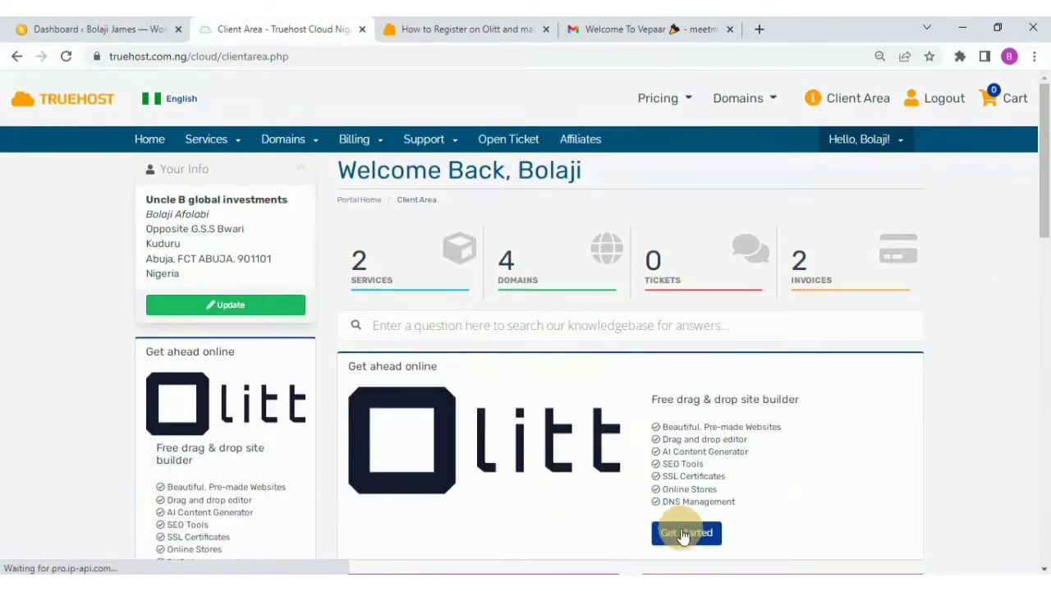
left_click(683, 535)
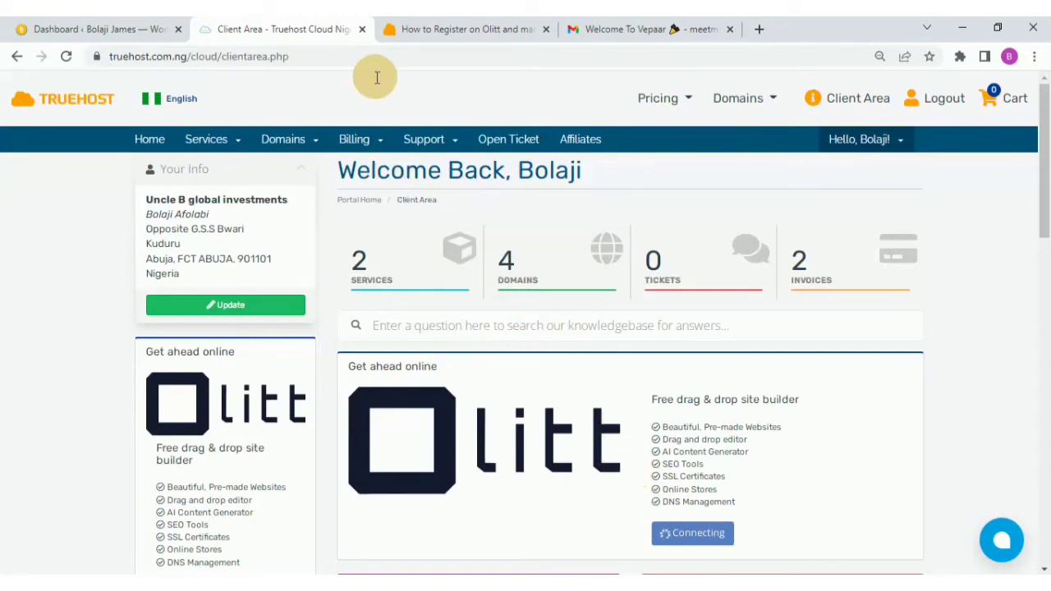
left_click(436, 31)
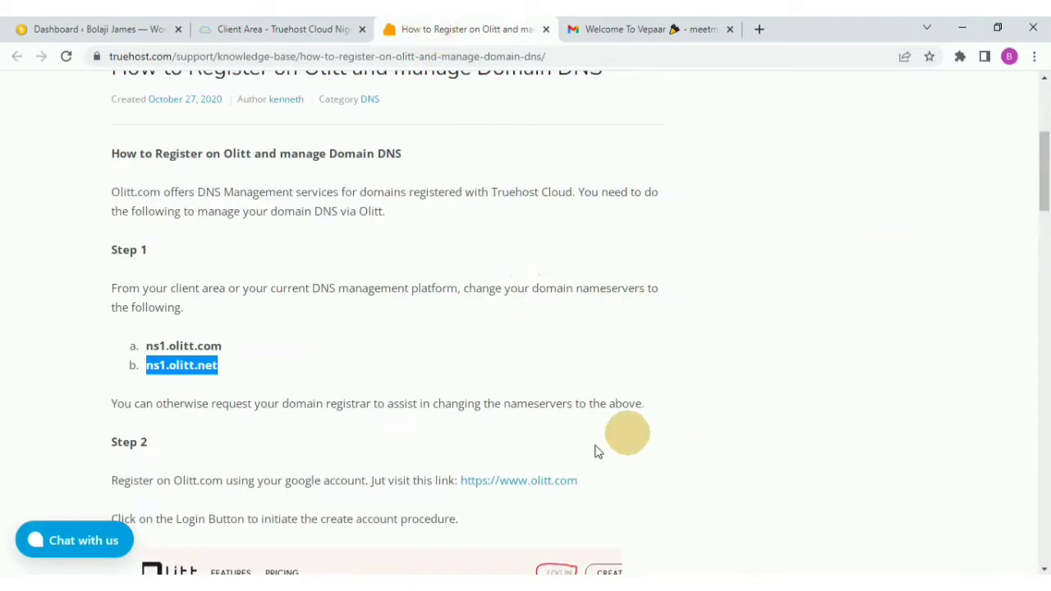
left_click_drag(585, 479, 462, 474)
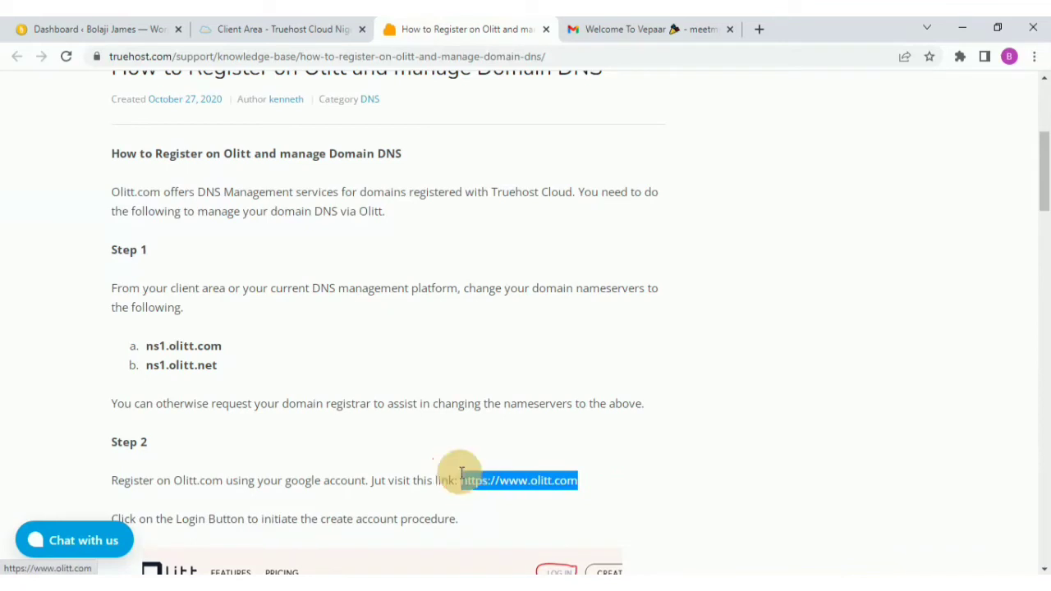
right_click(489, 483)
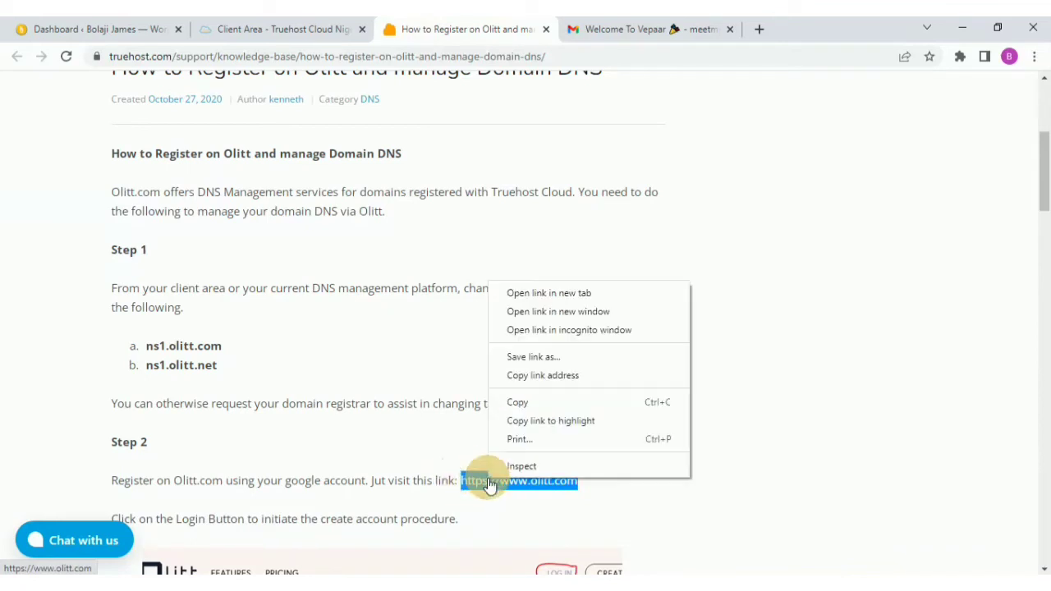
left_click(574, 295)
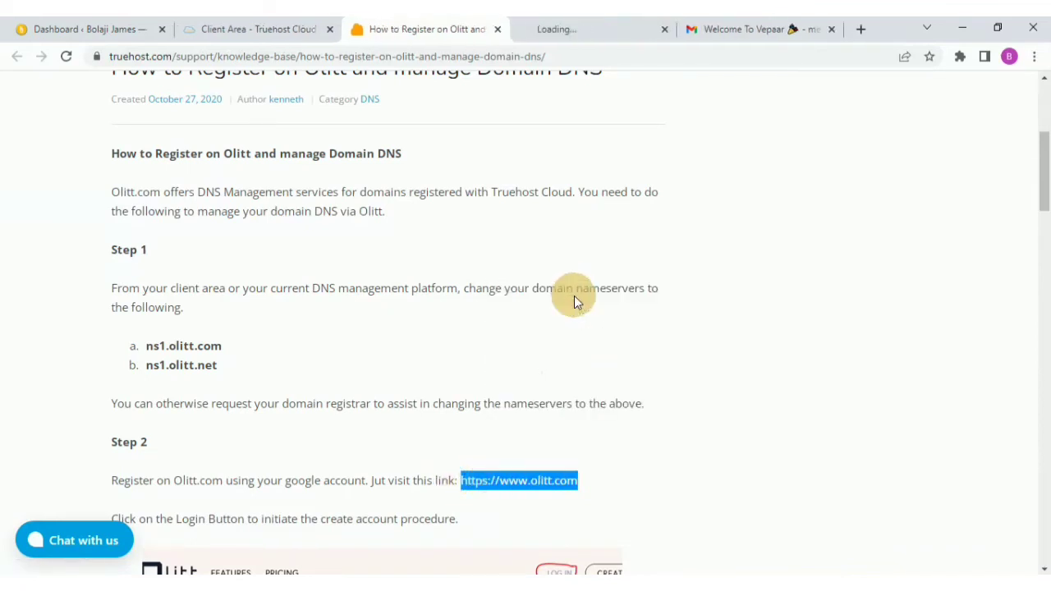
left_click(569, 30)
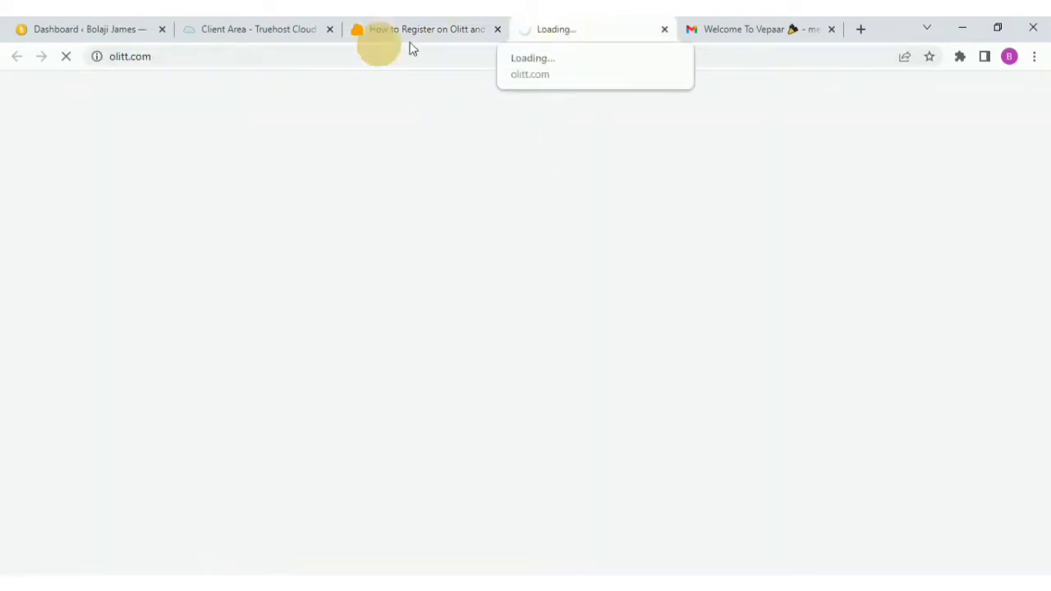
left_click(257, 30)
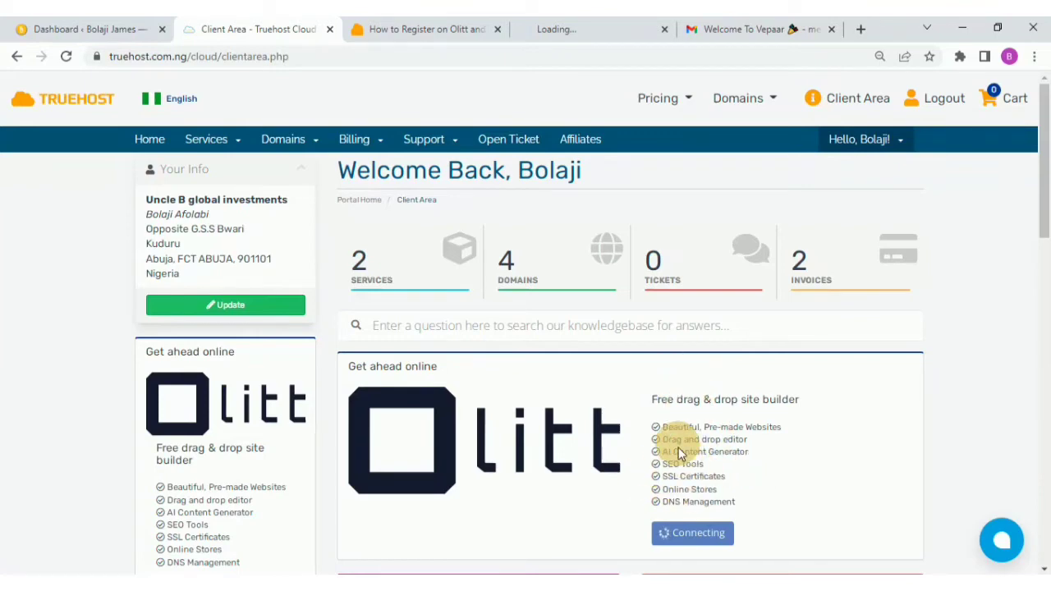
left_click(560, 29)
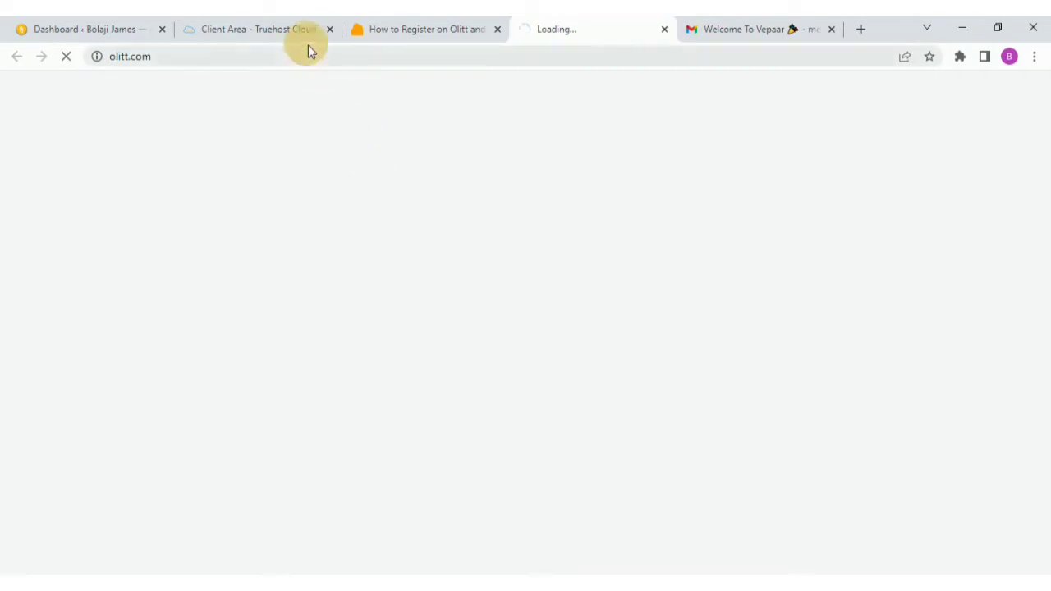
- Return to the Truehost dashboard and scroll to the Olitt panel, now showing an error
left_click(279, 36)
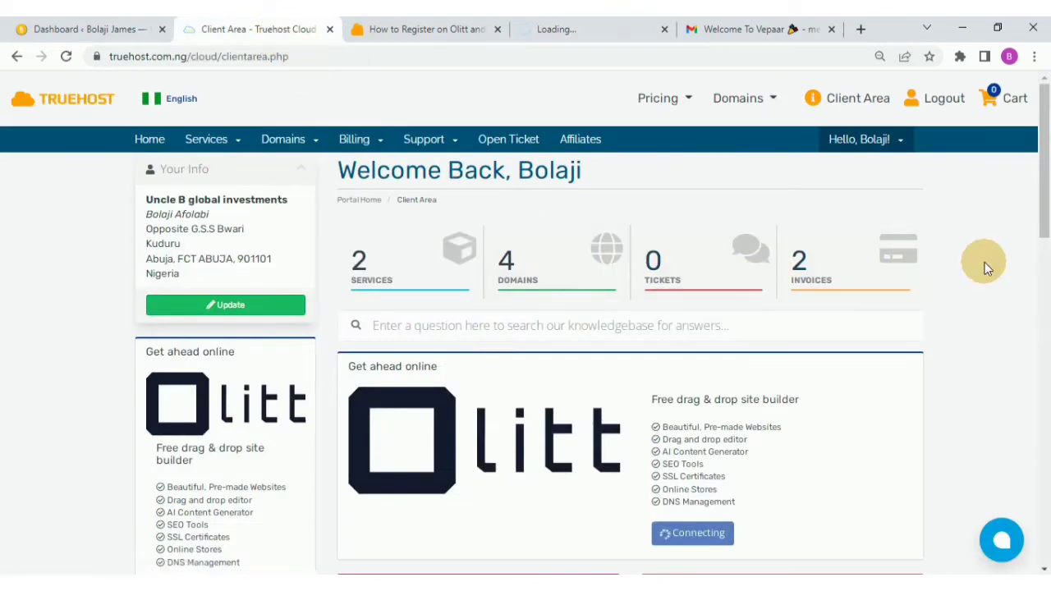
left_click_drag(1046, 214, 1044, 261)
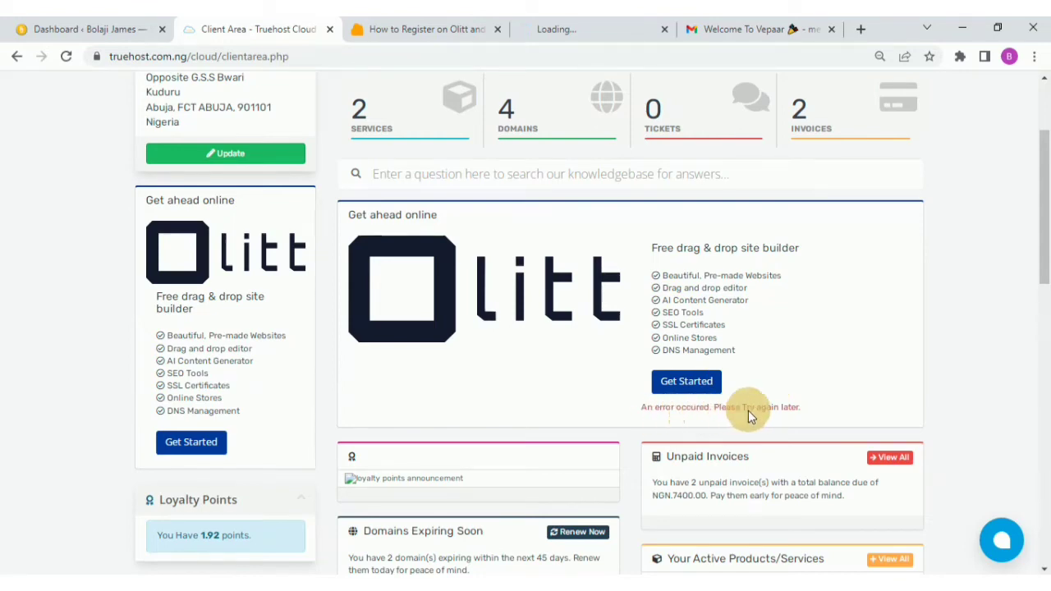
- On the olitt.com tab, go to the Login page
left_click(554, 29)
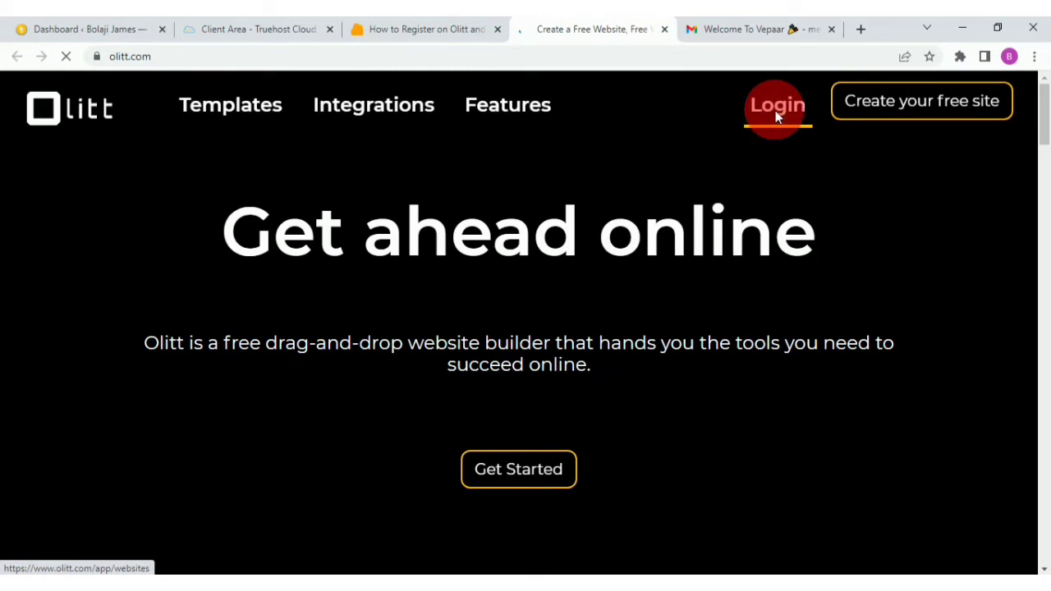
left_click(775, 110)
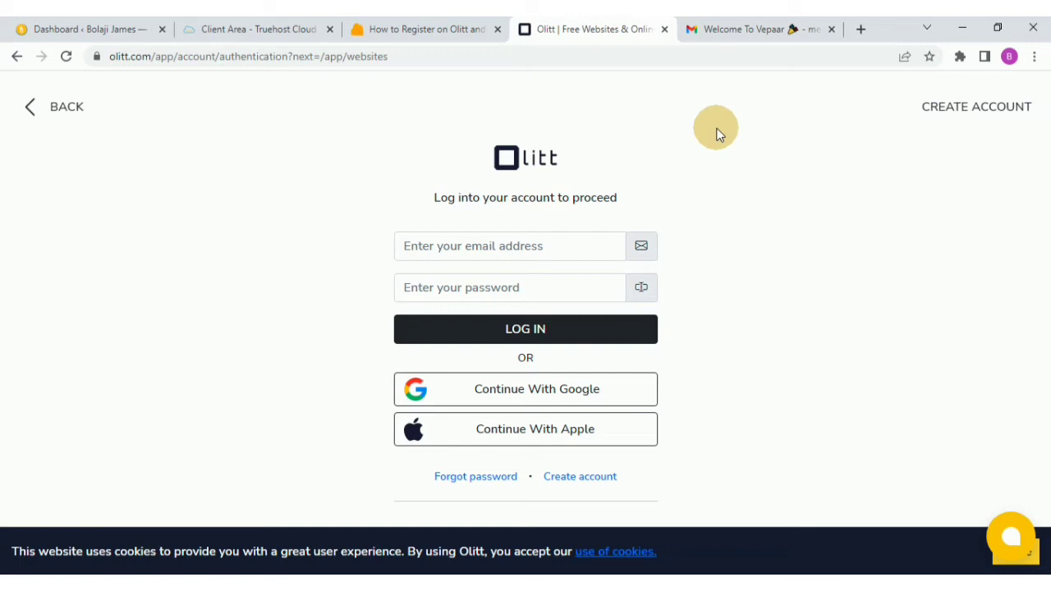
- Try logging into Olitt with the saved account e-mail and password; it's rejected as incorrect
left_click(477, 248)
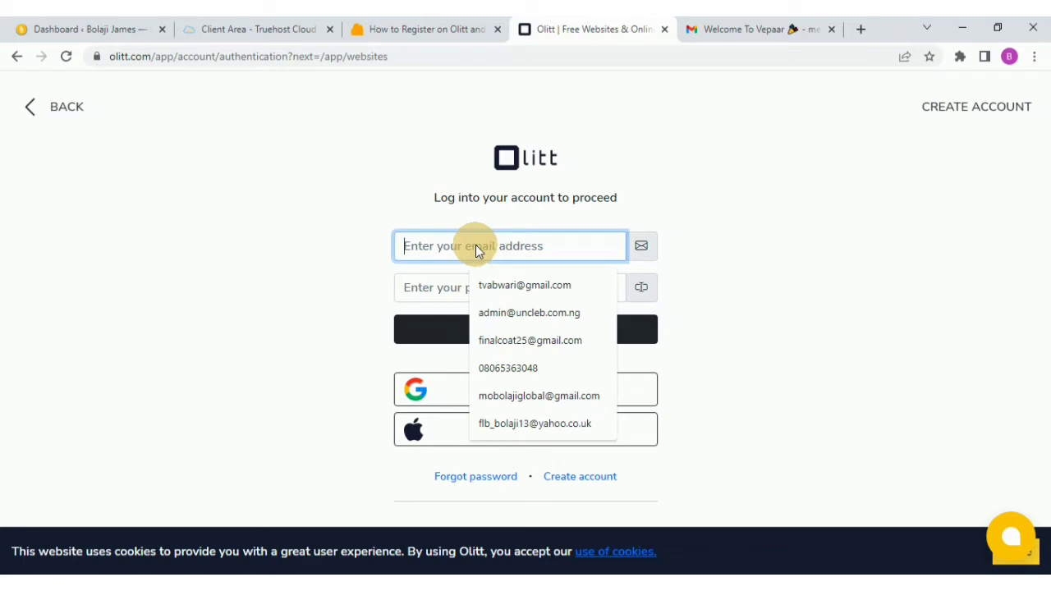
left_click(270, 31)
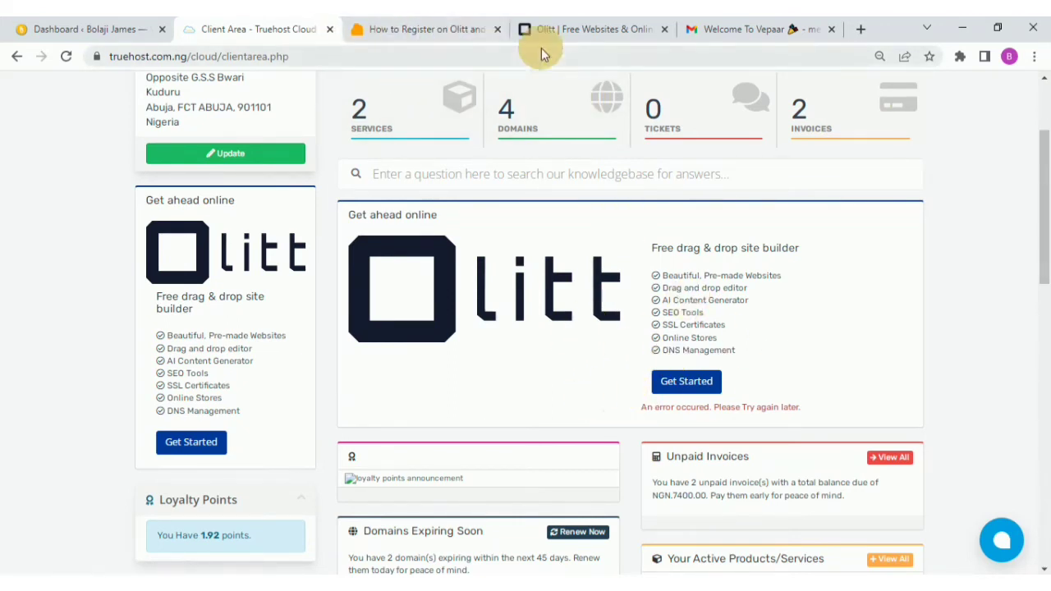
left_click(584, 29)
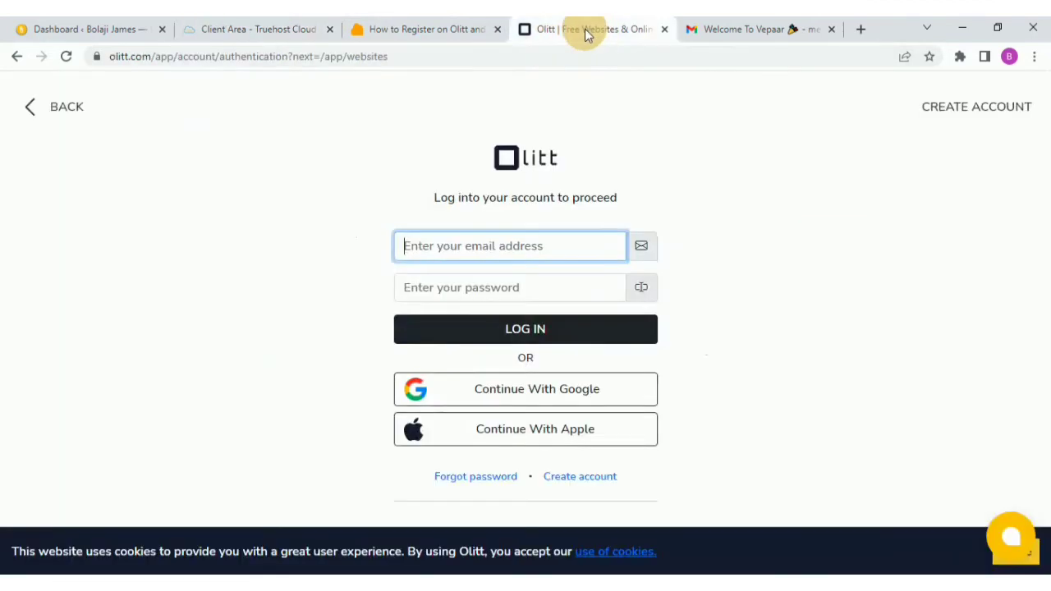
left_click(475, 246)
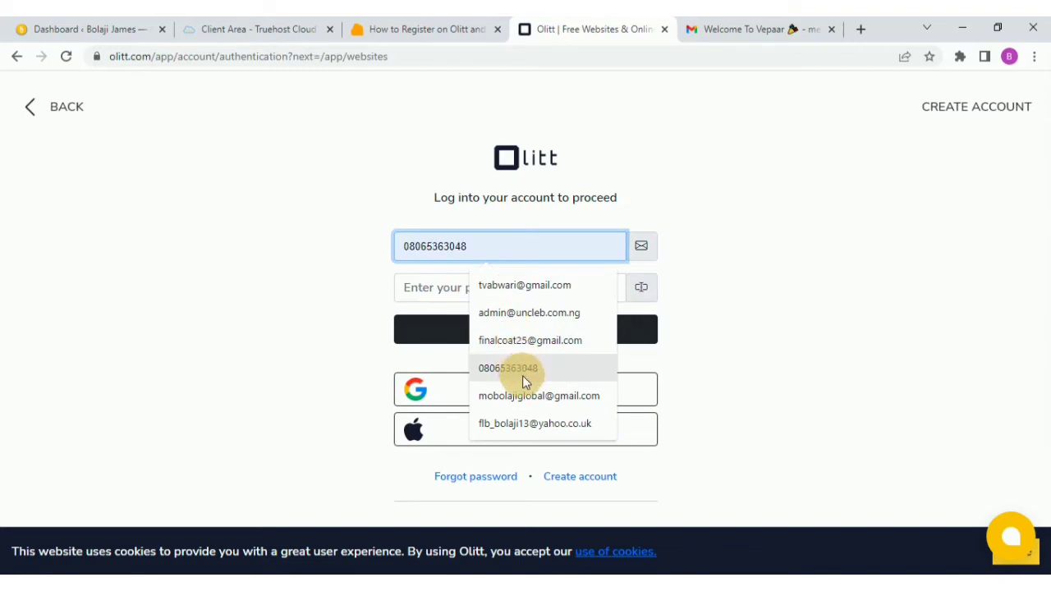
type("m")
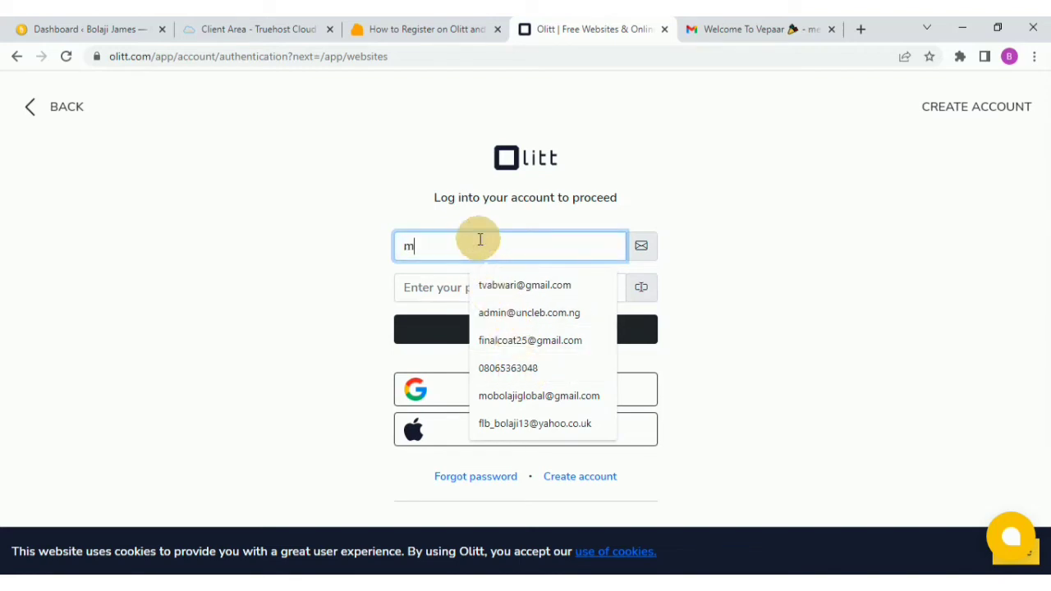
type("ee")
left_click(493, 284)
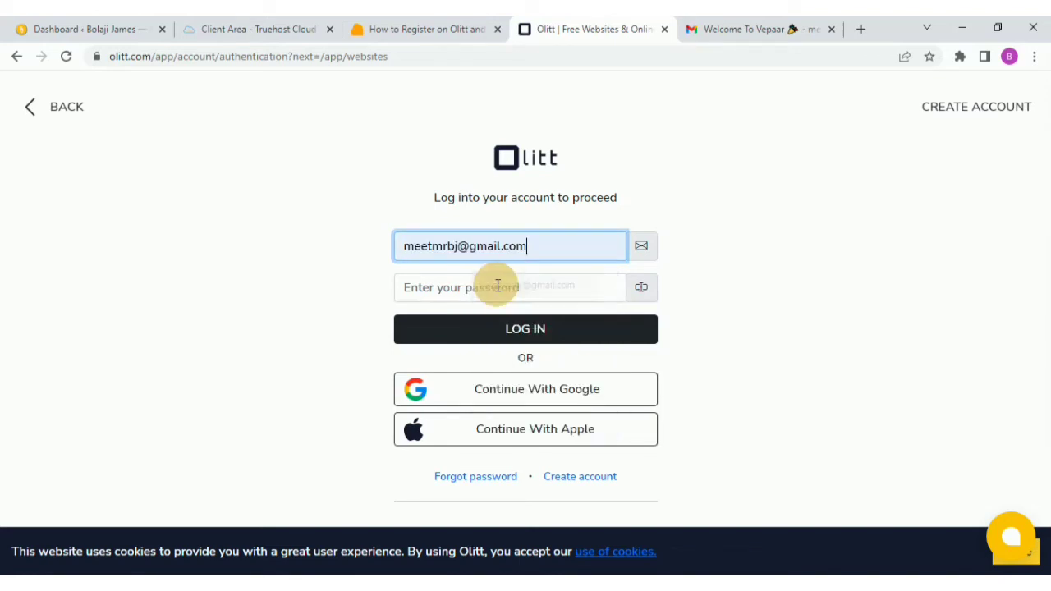
left_click(475, 287)
type("••••")
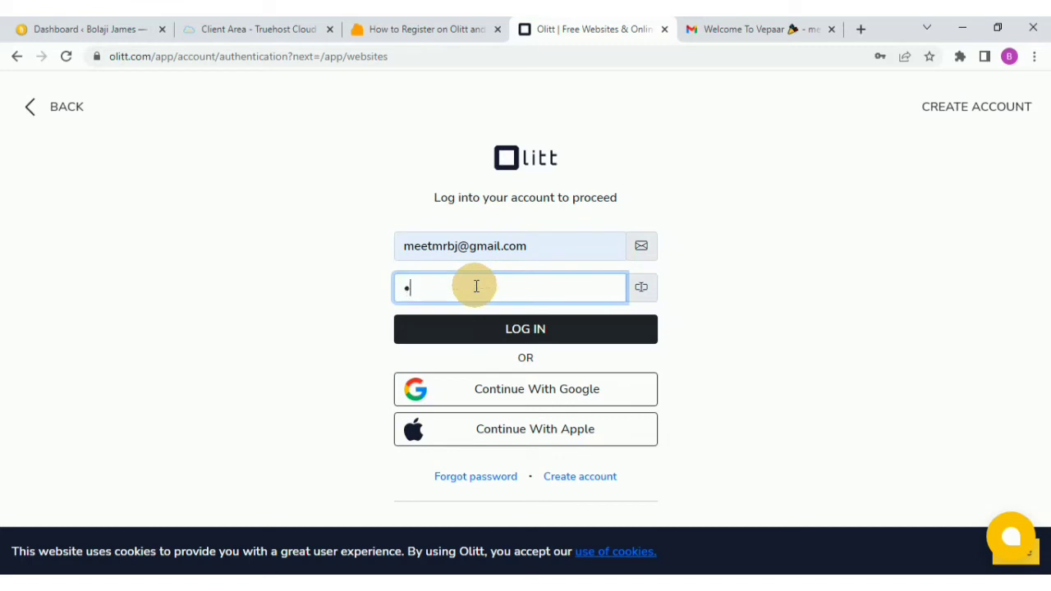
type("••••••••••••••")
left_click(511, 328)
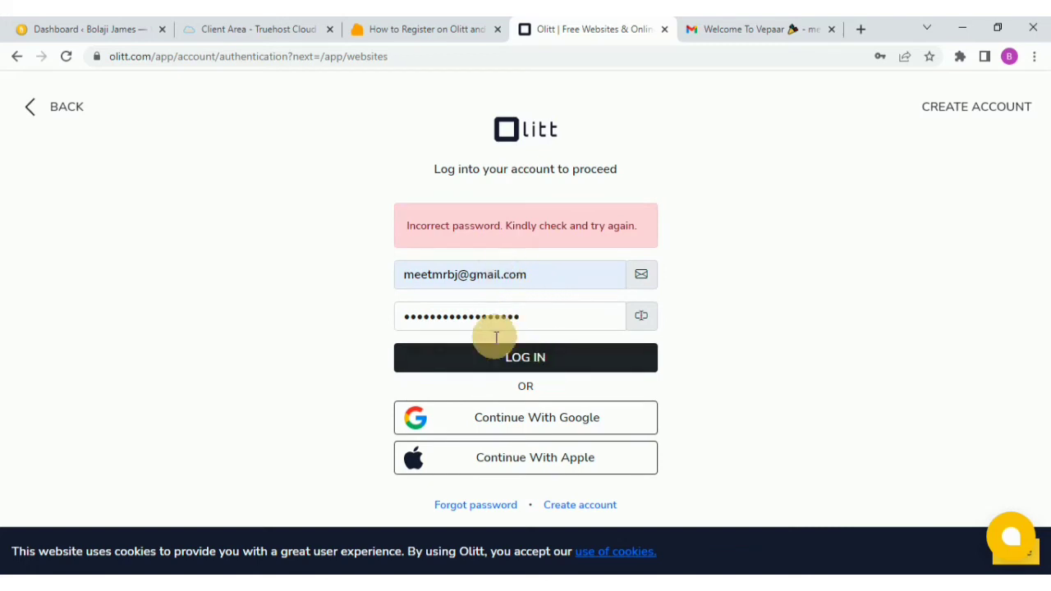
- Sign in to Olitt via Continue With Google, picking the listed Google account
left_click(524, 418)
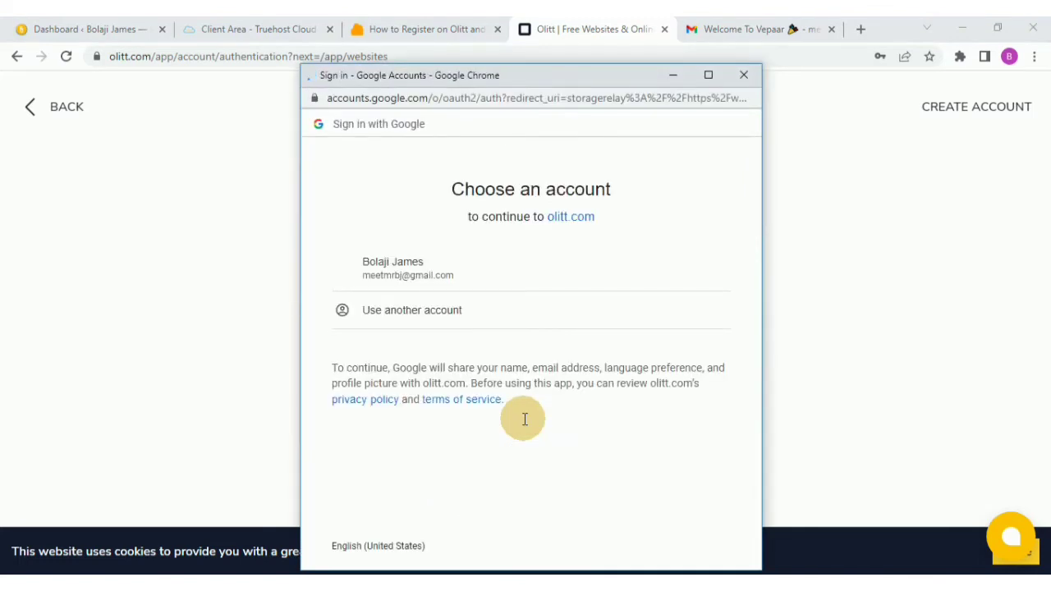
left_click(412, 275)
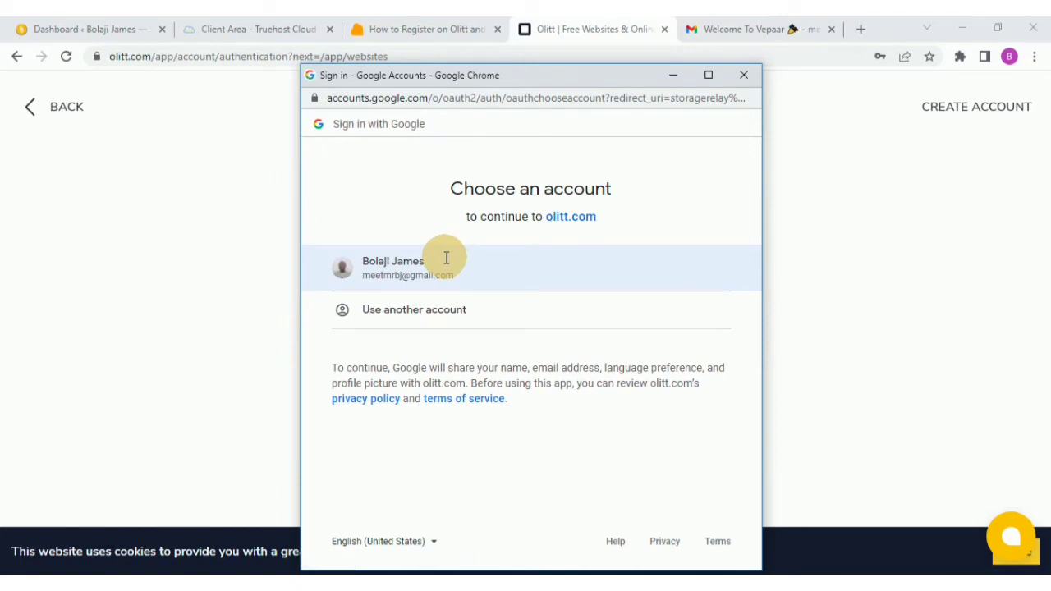
left_click(466, 261)
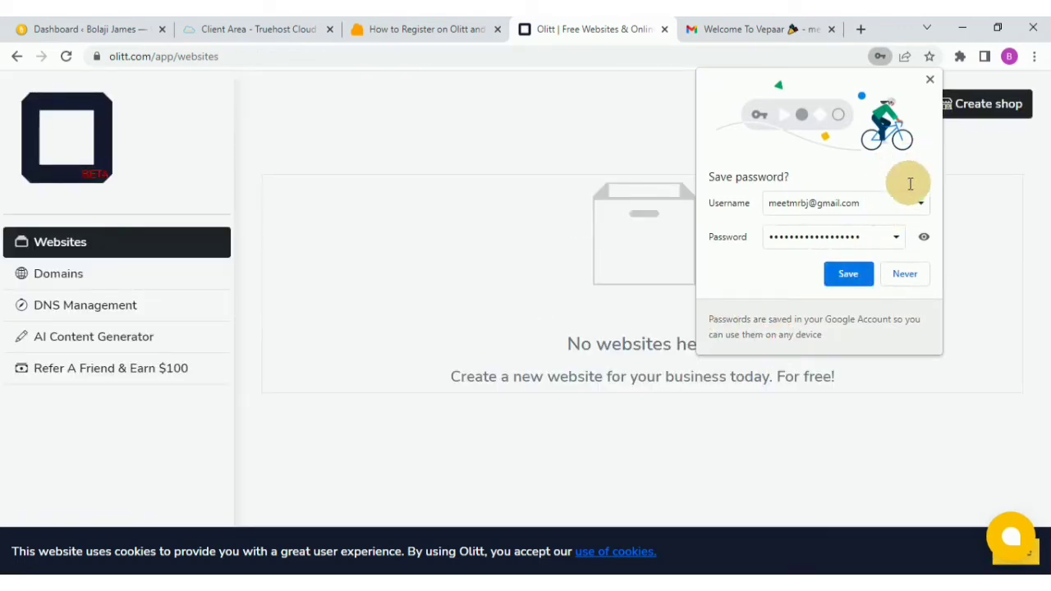
- Reveal the Olitt login password in Chrome's save-password bubble and save it
left_click(860, 264)
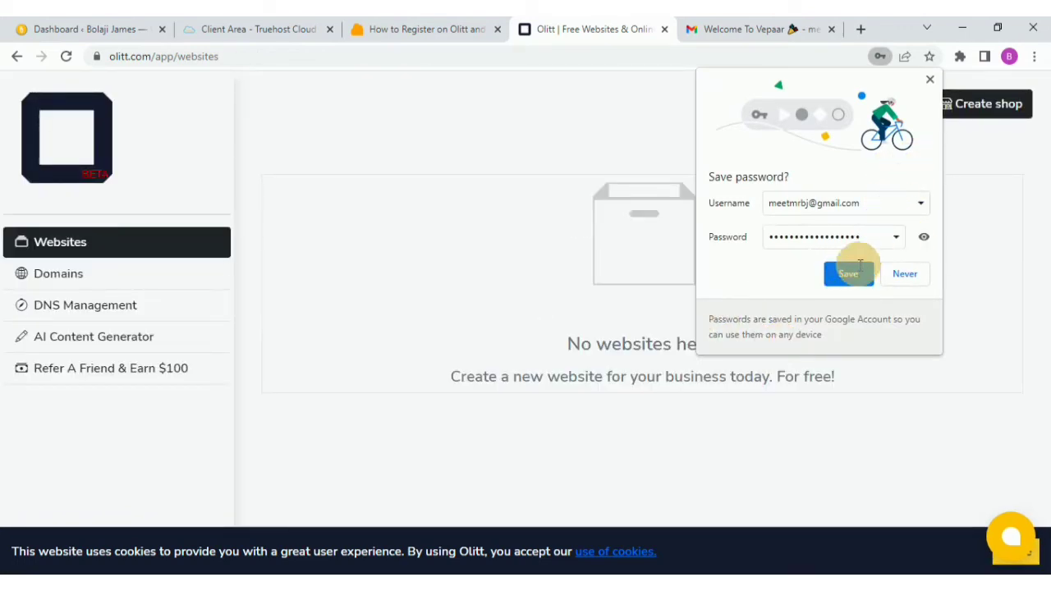
left_click(924, 237)
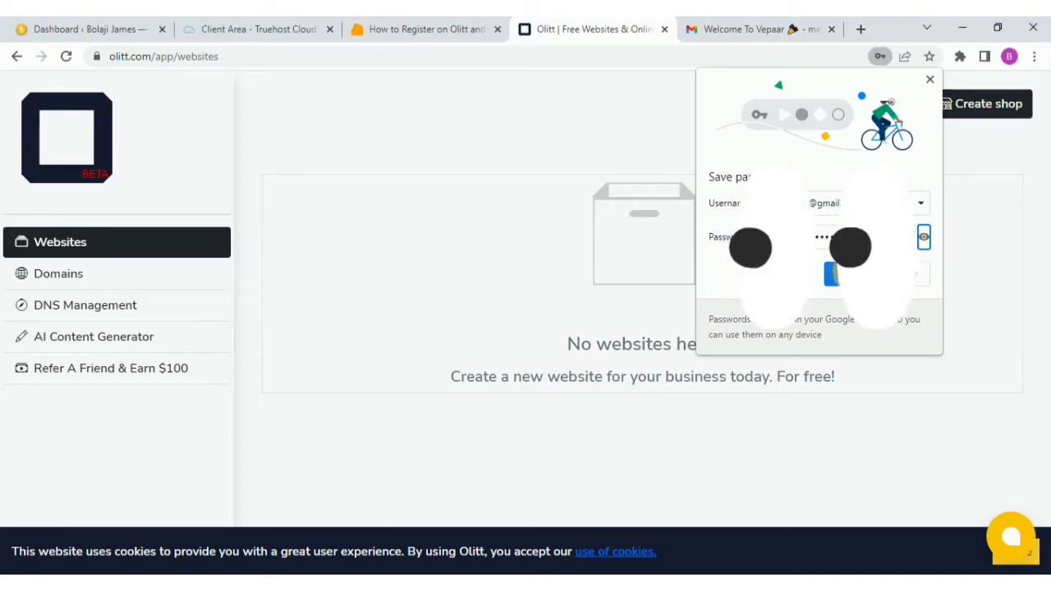
left_click(854, 274)
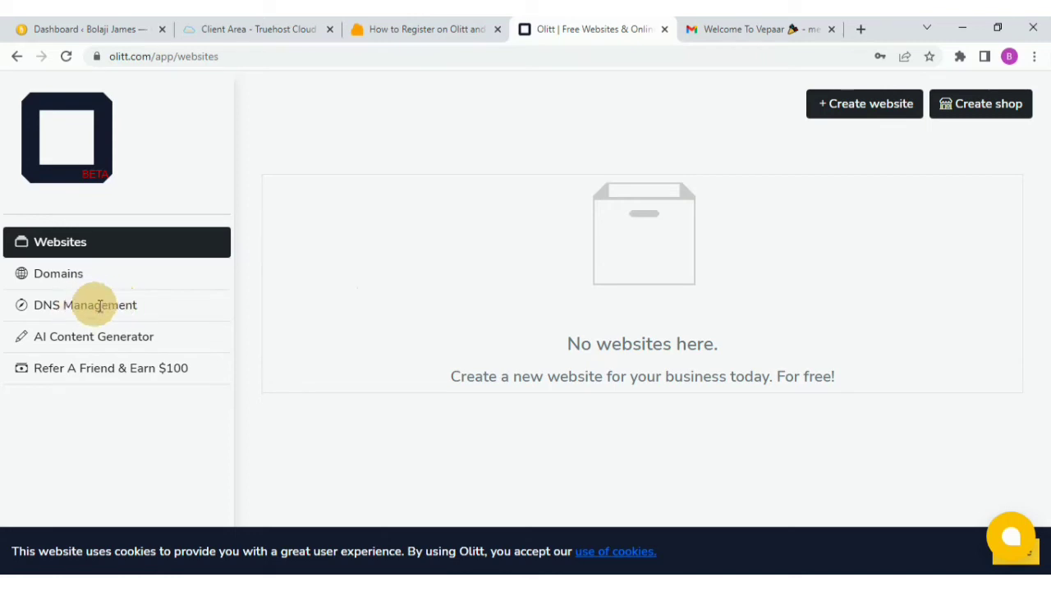
- Open DNS Management and begin adding a new domain
left_click(73, 306)
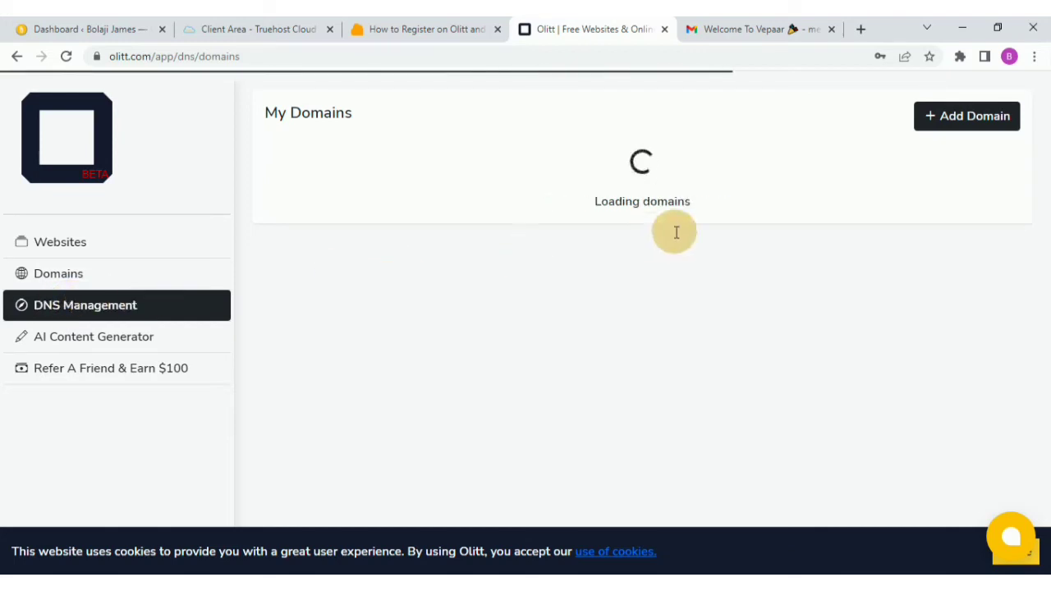
left_click(952, 117)
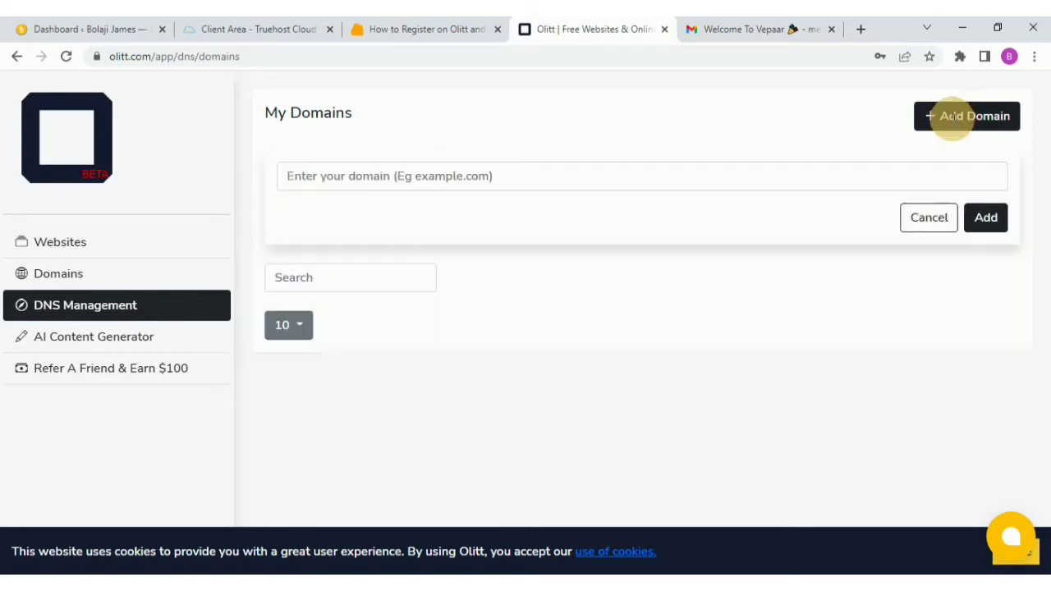
left_click(498, 177)
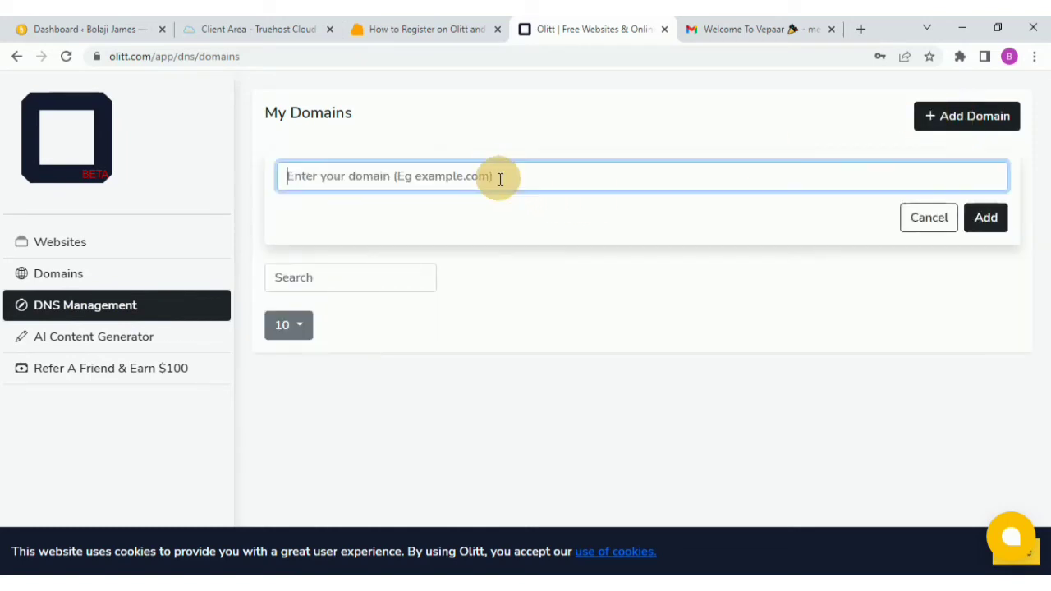
- Check the domains registered on Truehost, then enter storelink.com.ng as the new domain
left_click(262, 31)
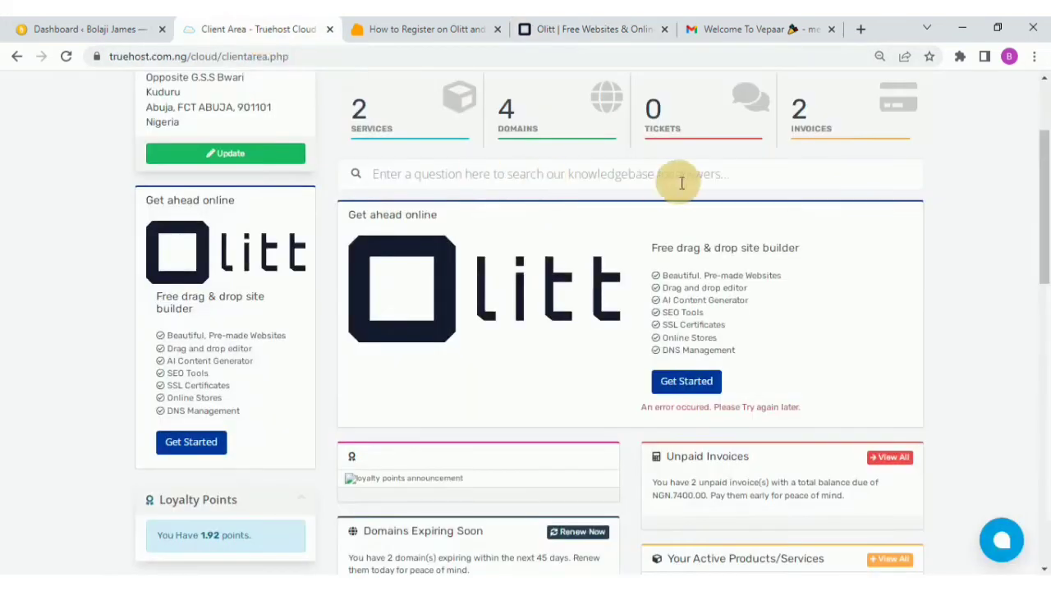
left_click(528, 117)
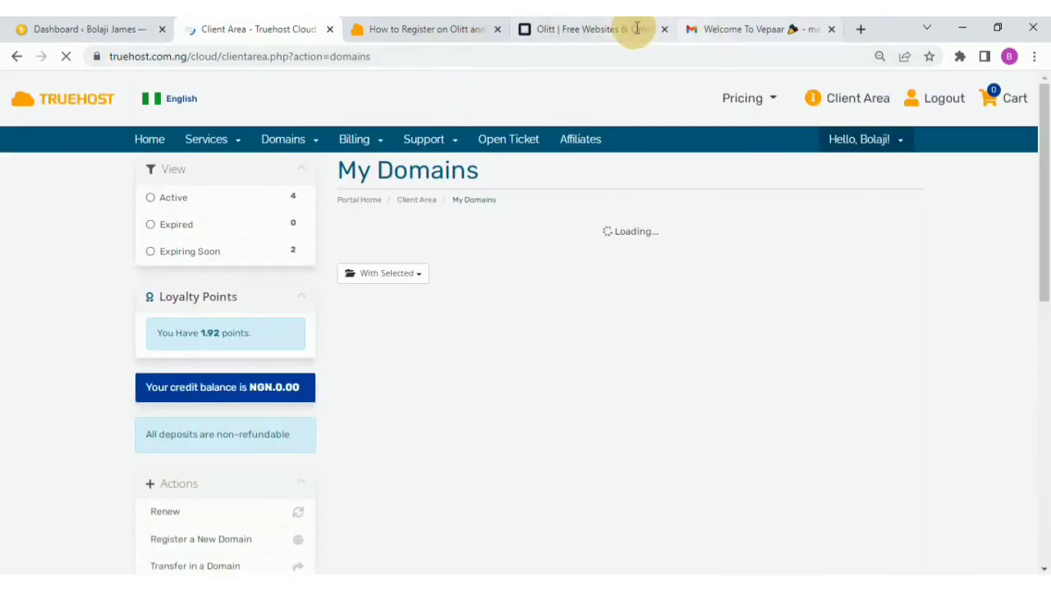
left_click(593, 29)
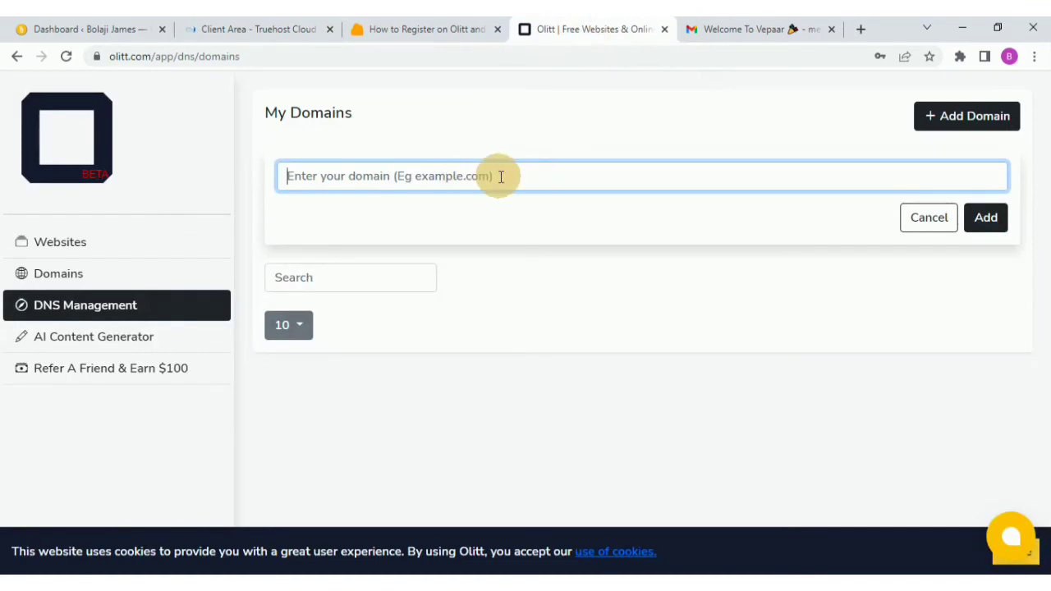
type("storelink.com.ng")
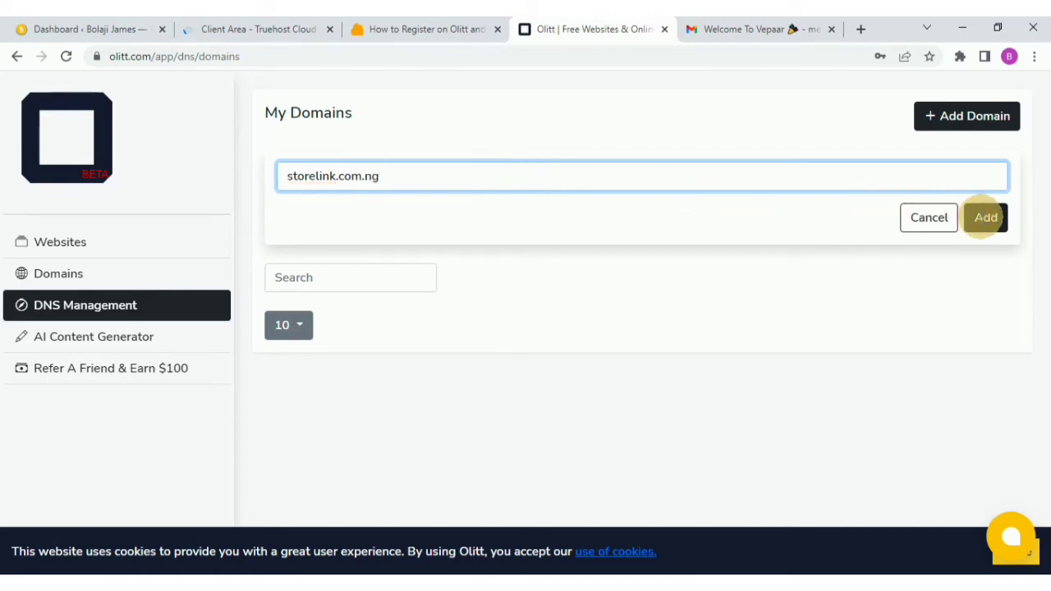
- Add storelink.com.ng and open its DNS records, showing the NS record to ns1.olitt.com
left_click(986, 217)
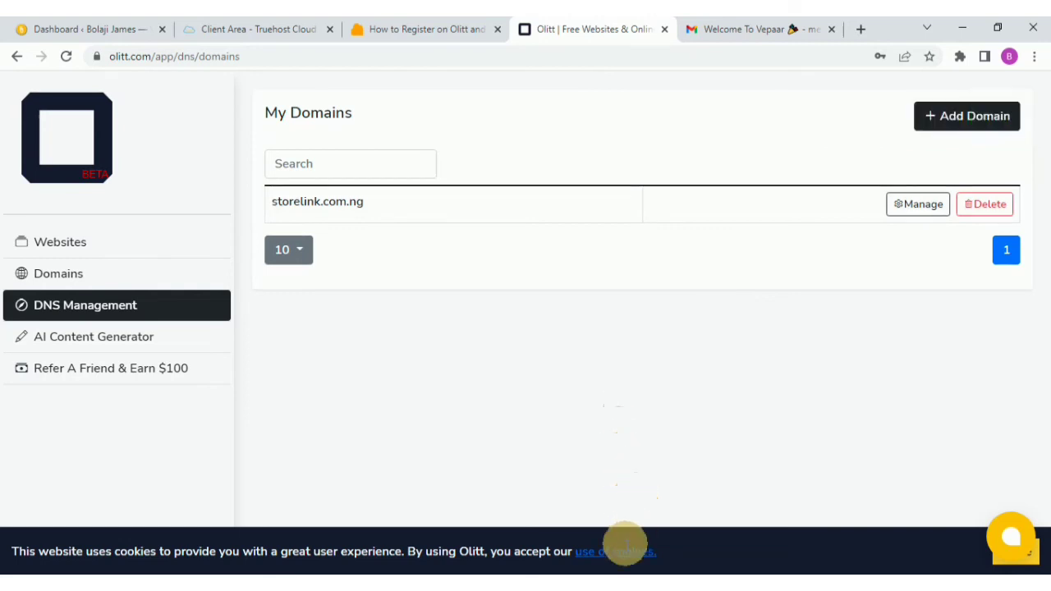
left_click(620, 550)
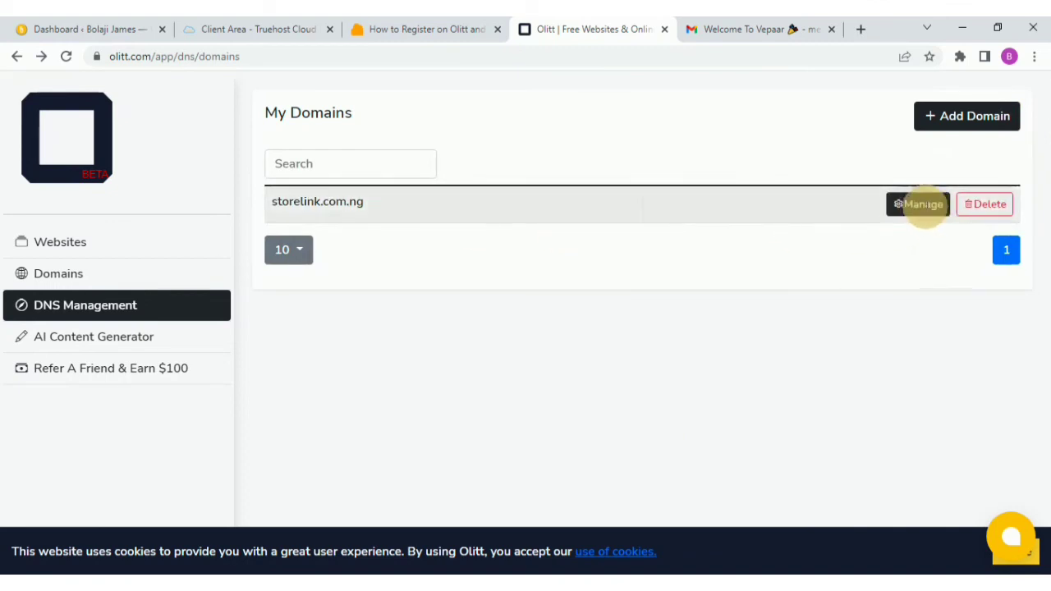
left_click(917, 204)
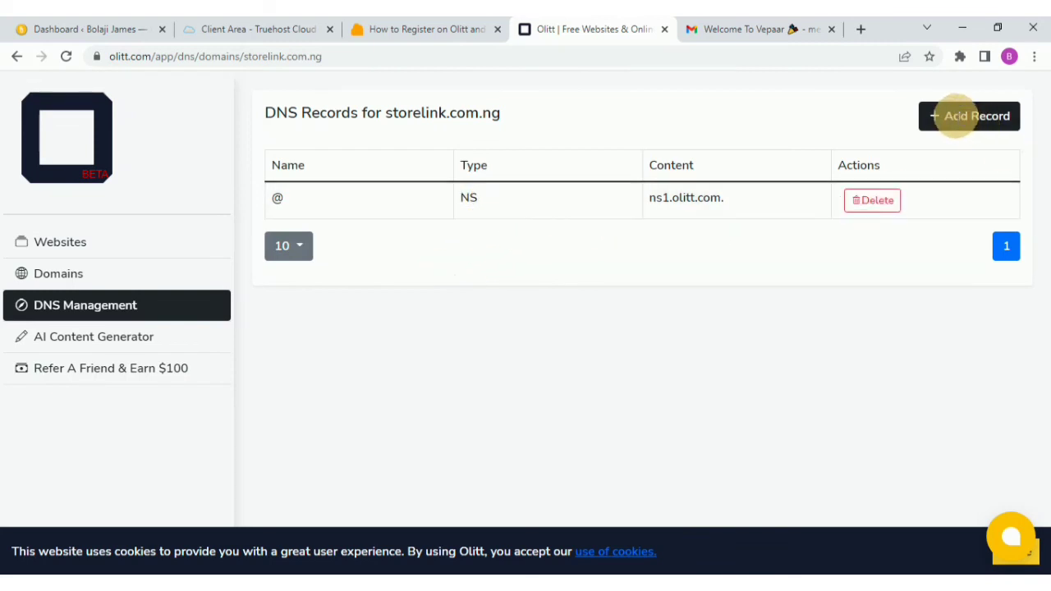
- Open a new DNS record form for storelink.com.ng and pick TXT as its type
left_click(955, 116)
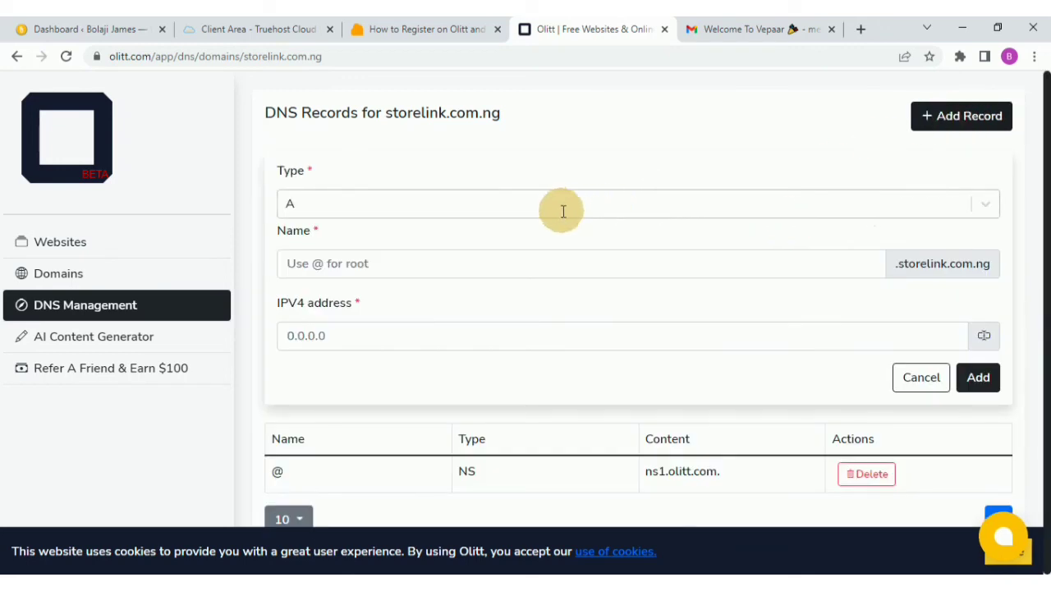
left_click(989, 202)
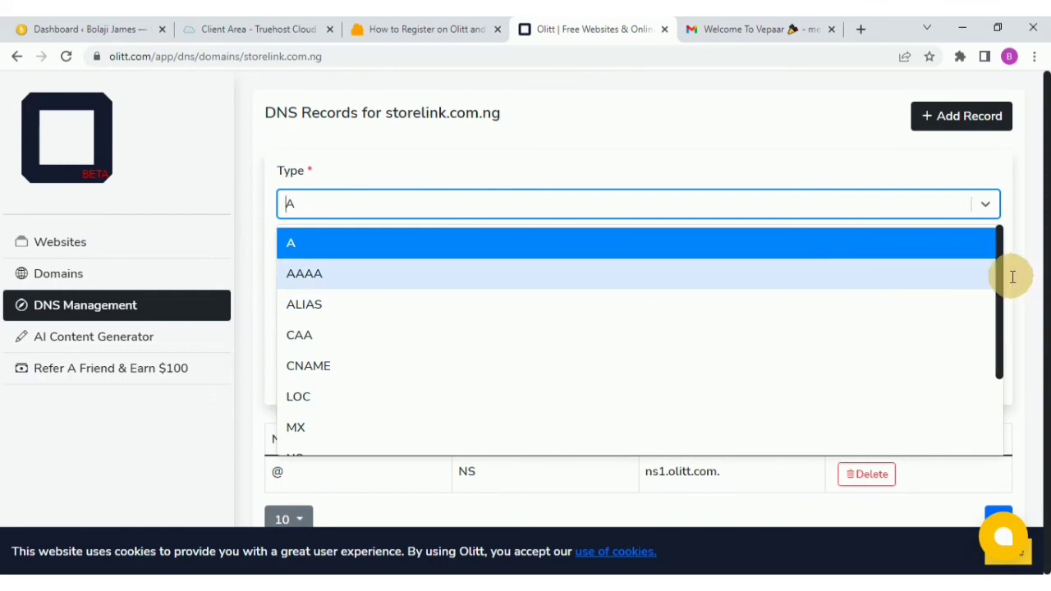
left_click_drag(1009, 274, 1005, 370)
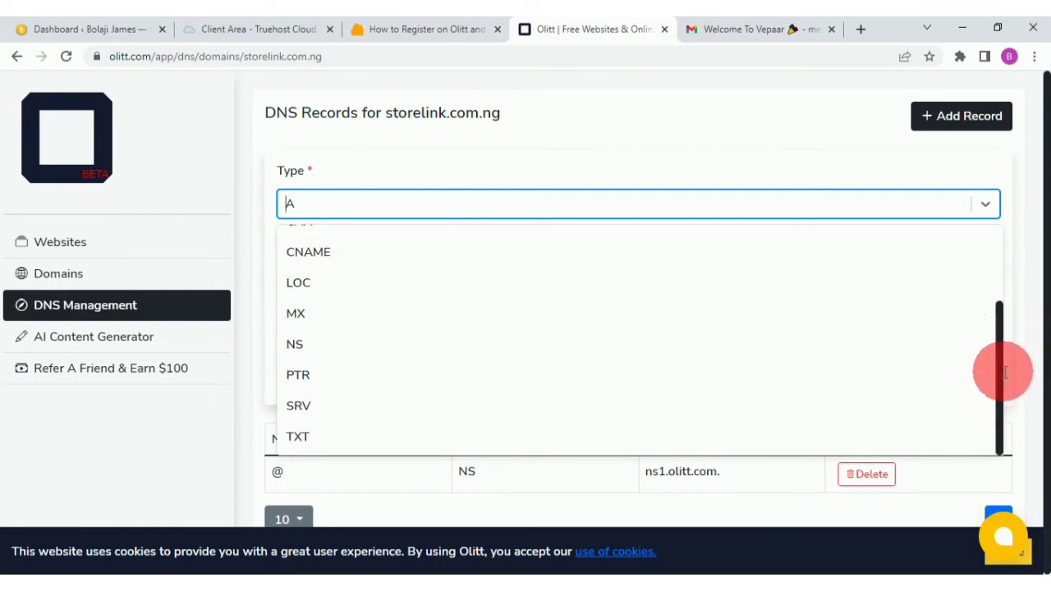
left_click(486, 436)
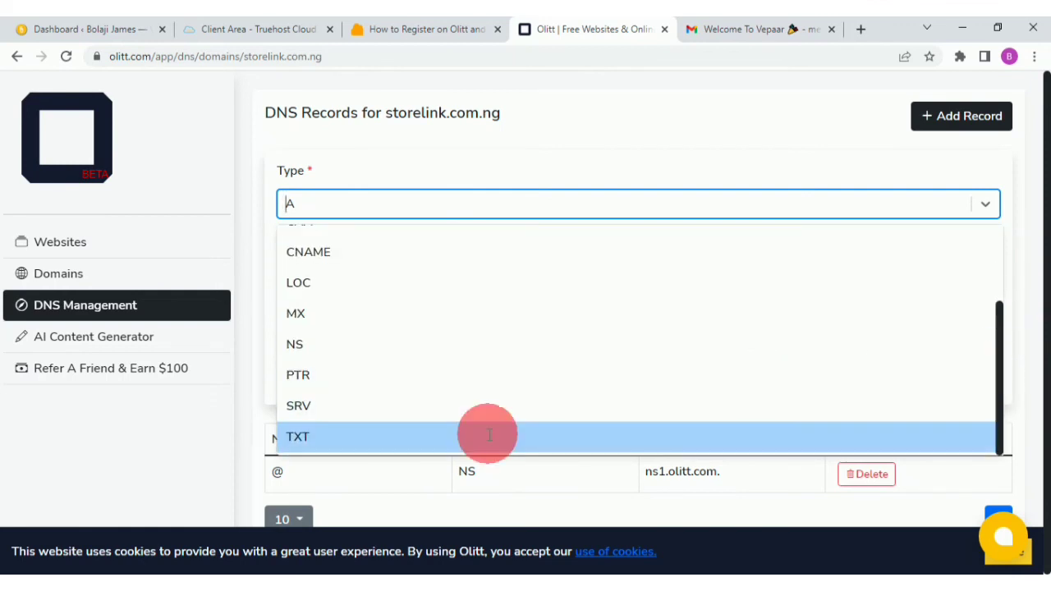